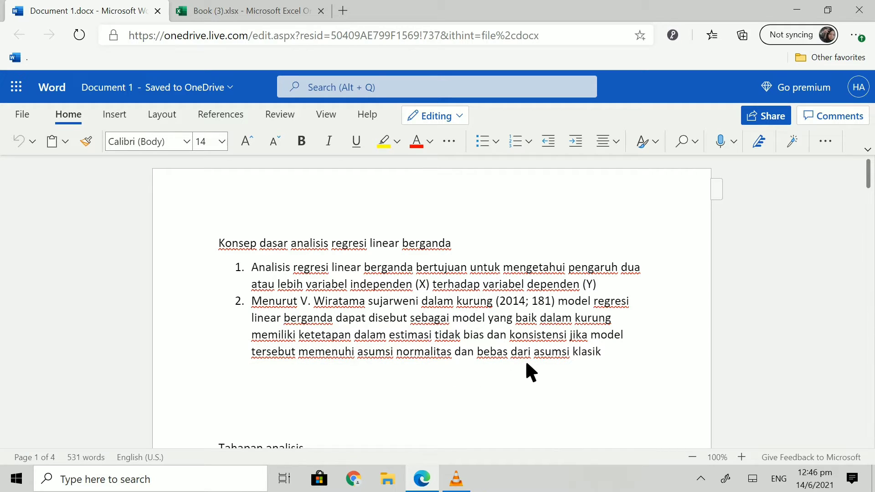
mouse_move(464, 488)
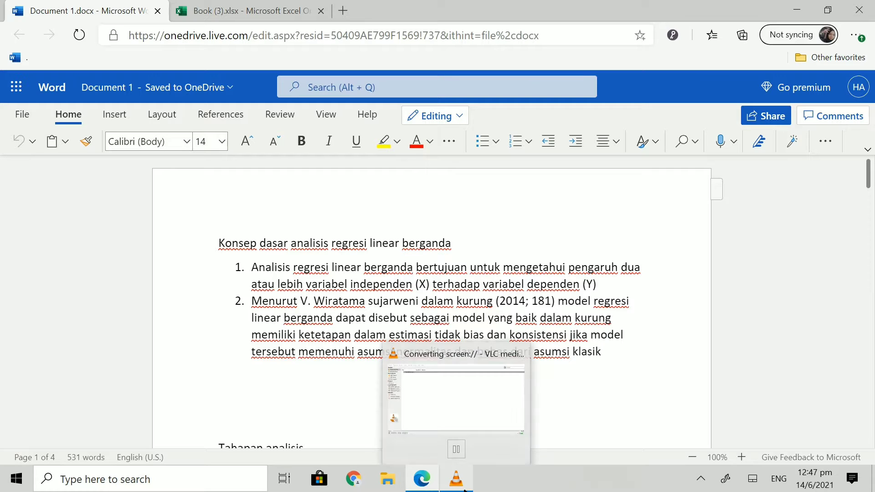
left_click(457, 449)
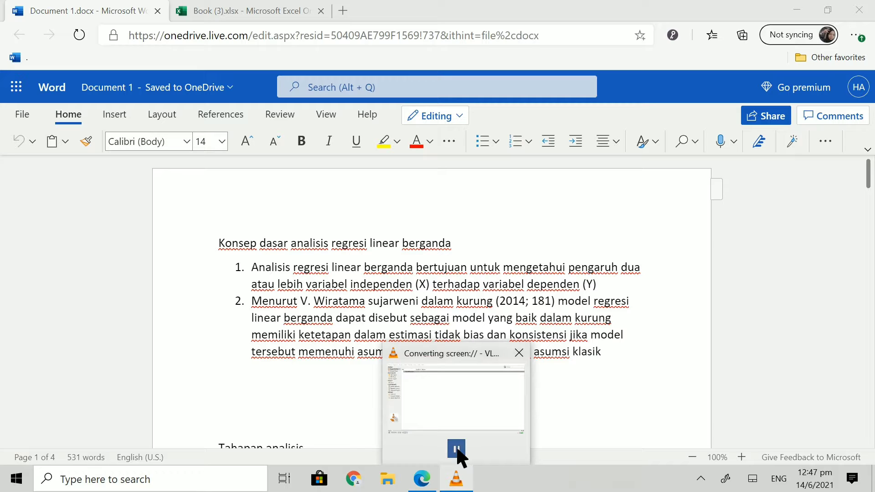
Switch from the "Tahapan analisis" section to the Book (3) workbook in Excel and examine the first row's data in columns A to E
scroll(460, 449, "down", 5)
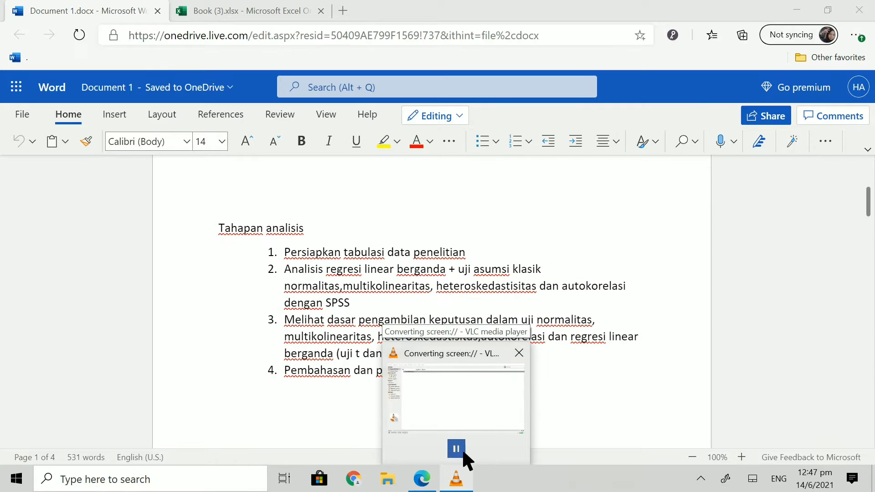
left_click(233, 10)
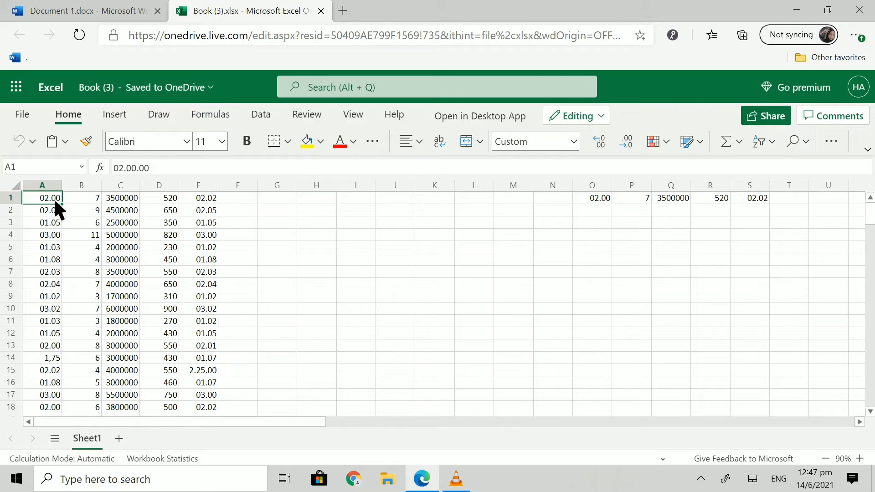
left_click(85, 201)
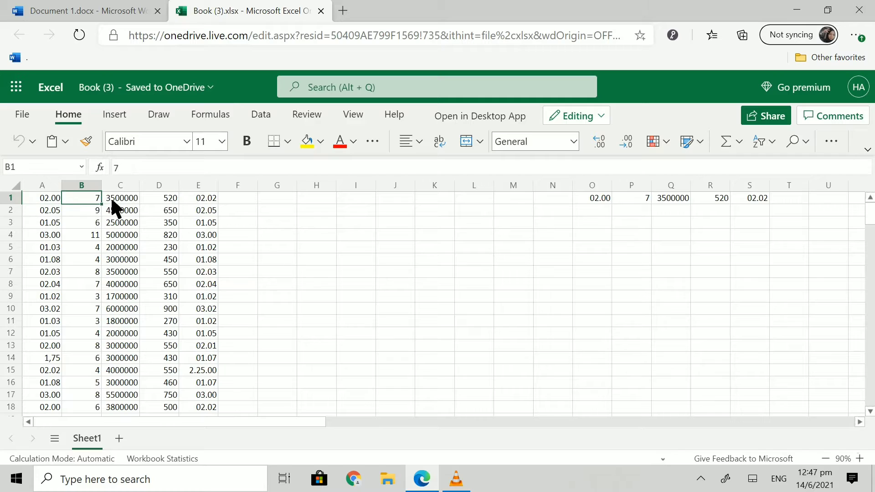
left_click(121, 199)
left_click(168, 200)
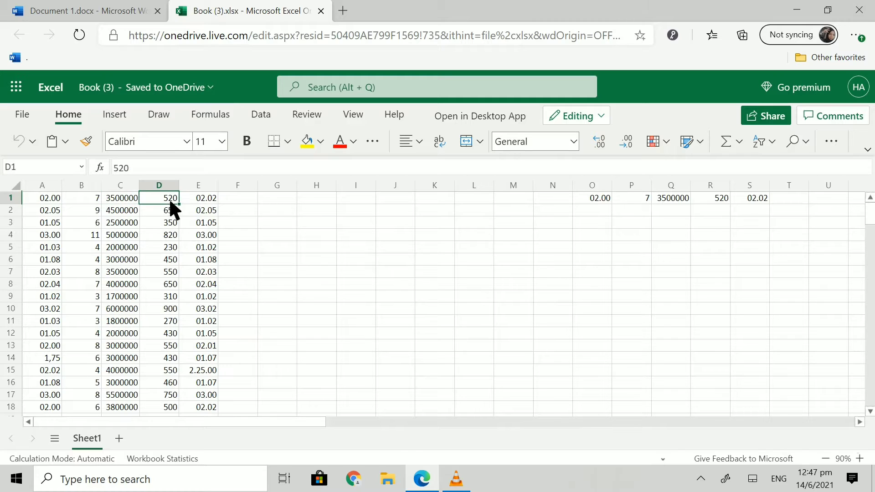
left_click(194, 198)
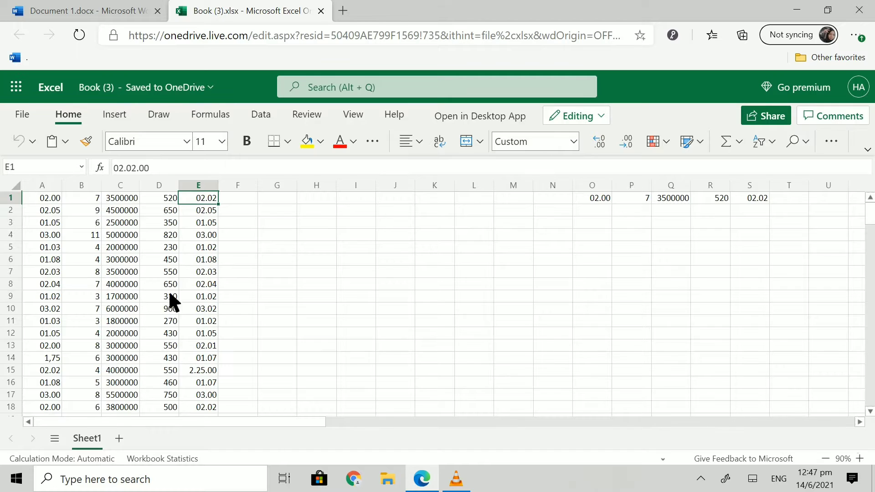
left_click(54, 201)
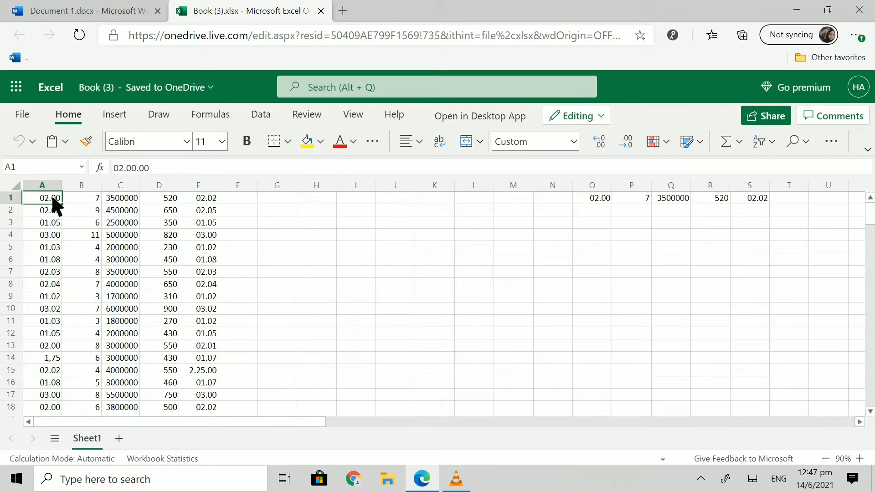
left_click(177, 199)
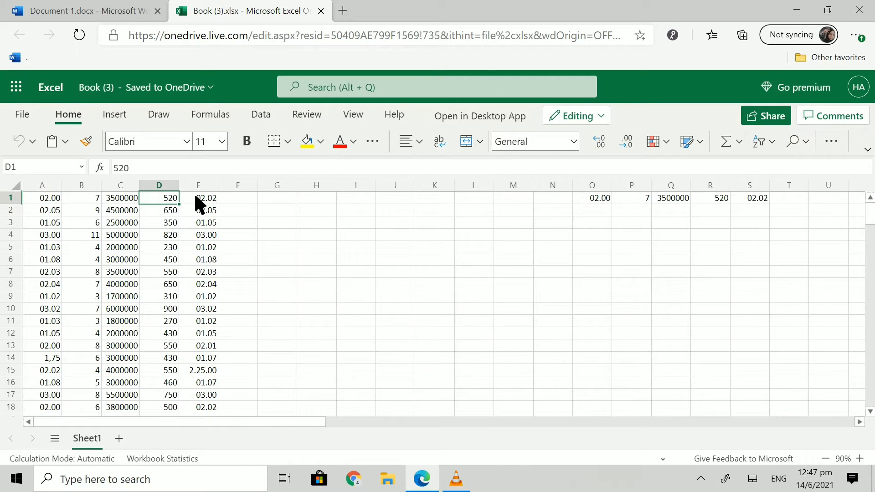
left_click(196, 200)
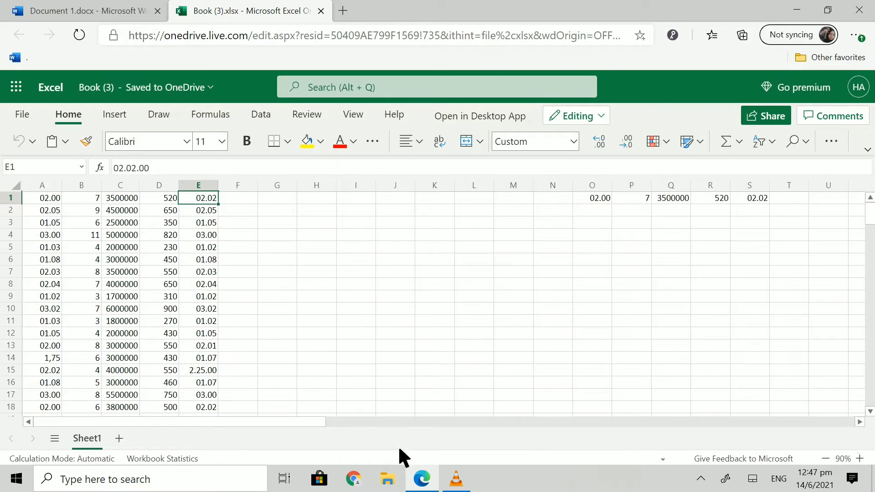
Switch back to the Word document and read the analysis stages listed under "Tahapan analisis"
left_click(75, 15)
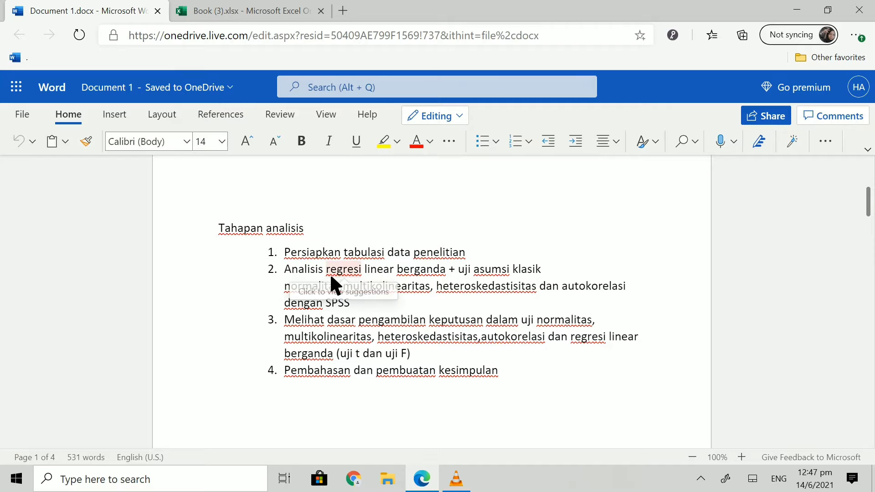
scroll(332, 278, "down", 1)
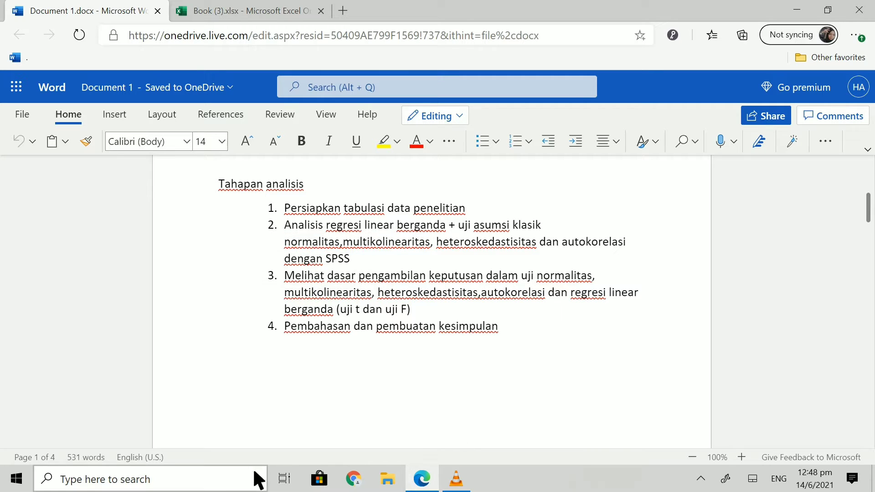
Launch SPSS from the Windows search, dismiss its welcome dialog and maximize the empty Data Editor
left_click(229, 476)
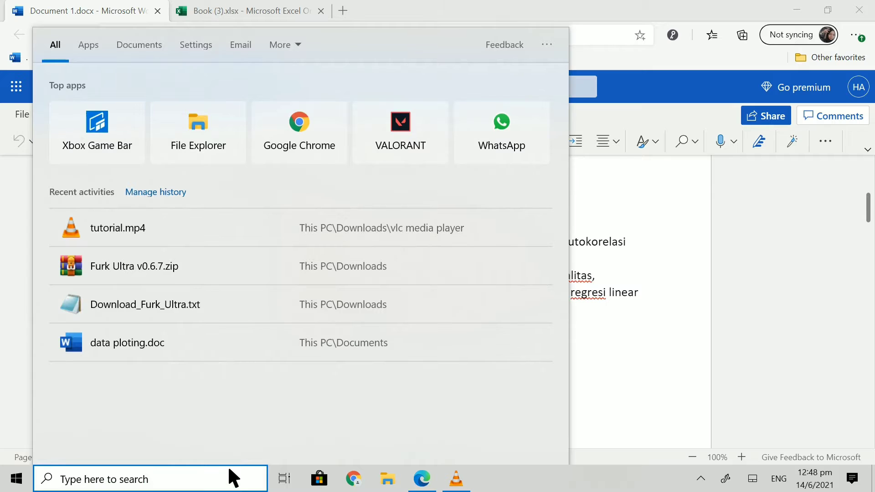
type("spss")
key("Return")
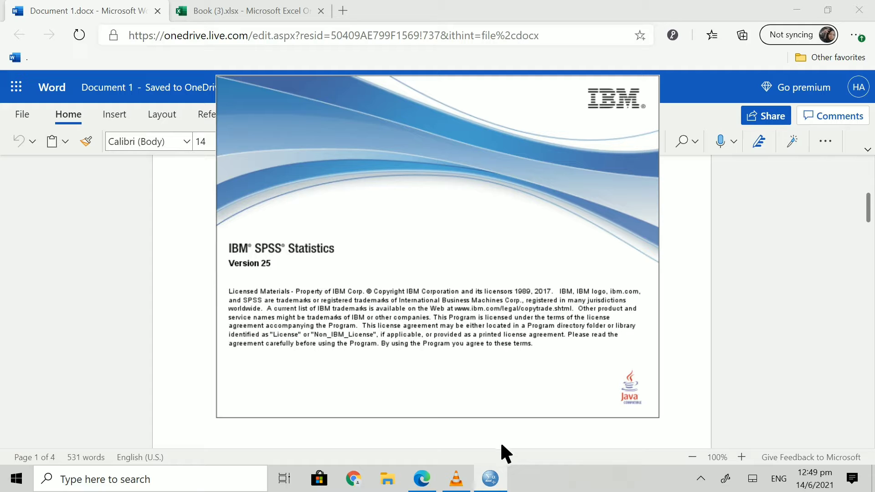
mouse_move(465, 465)
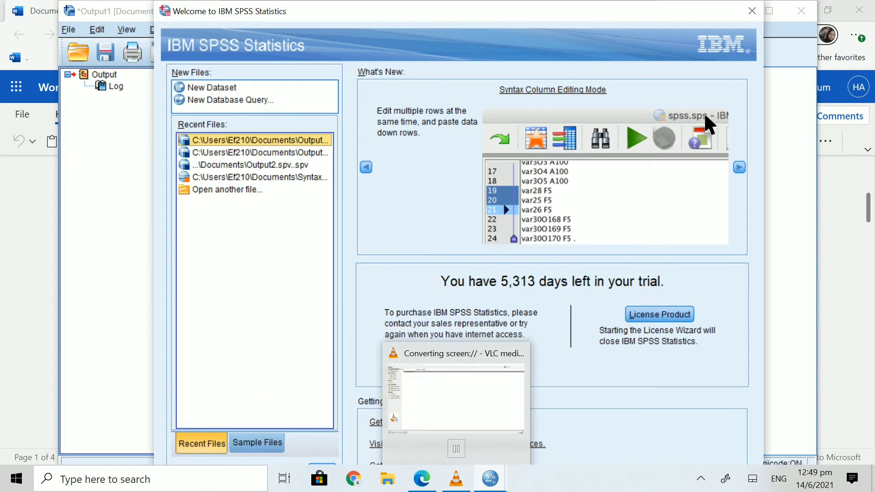
left_click(752, 10)
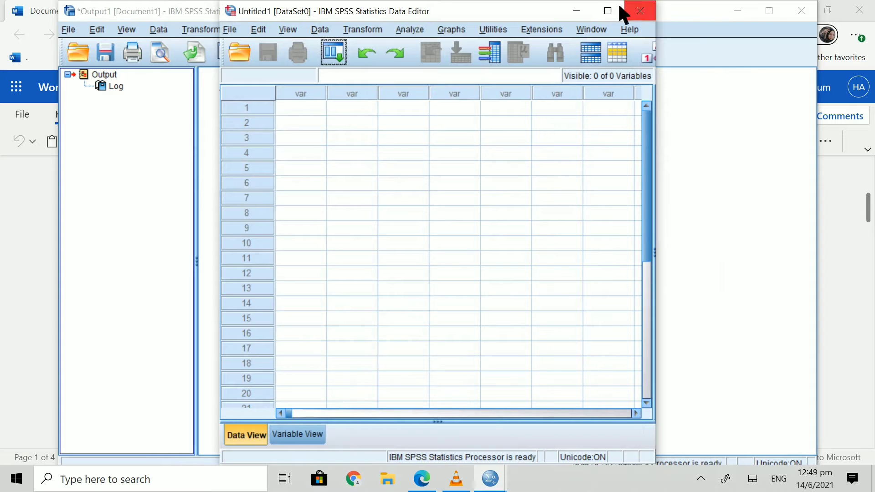
left_click(613, 13)
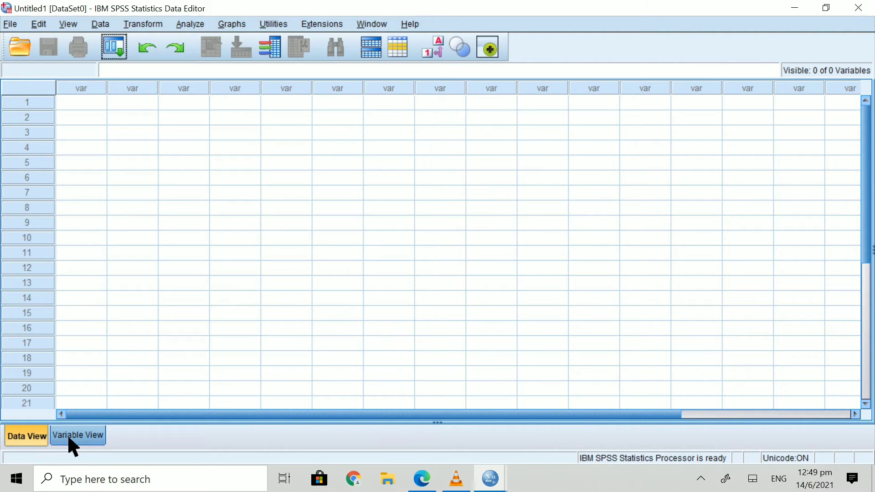
Define five variables named X1, X2, X3, X4 and Y in the dataset's Variable View
left_click(72, 445)
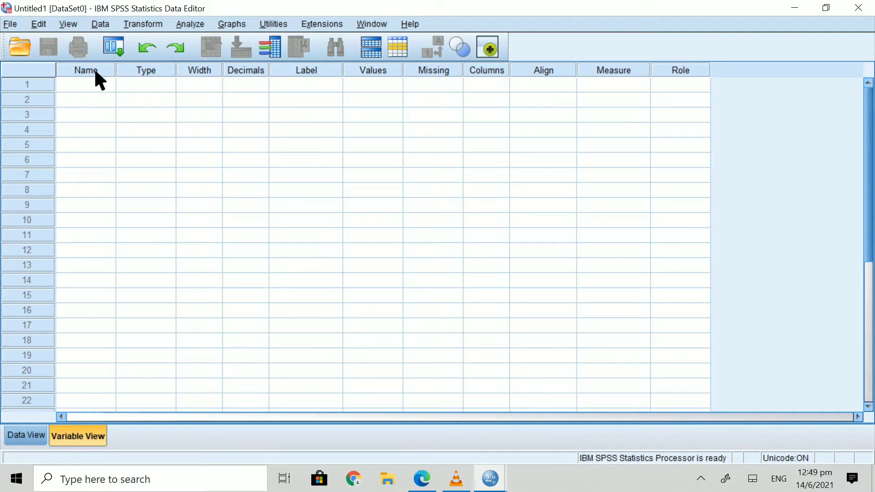
left_click(83, 86)
left_click(84, 85)
type("X1")
key("Return")
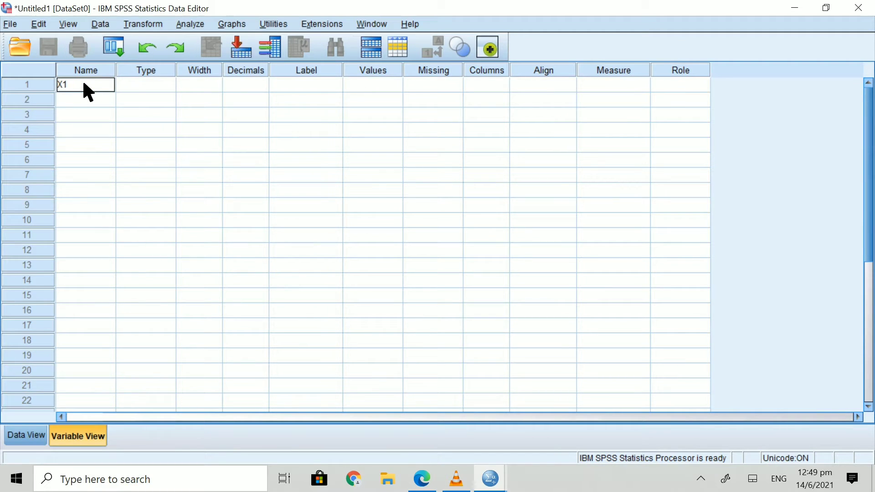
type("Z")
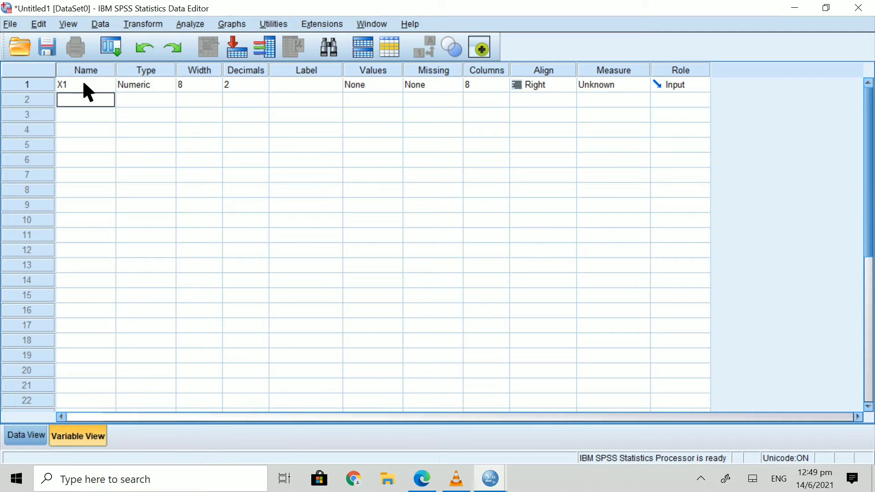
type("2")
key("Return")
type("X3")
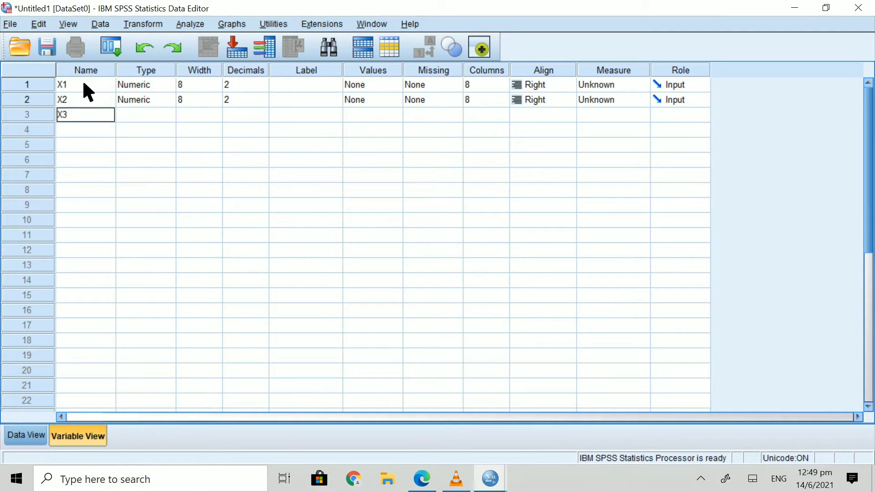
key("Return")
type("X4")
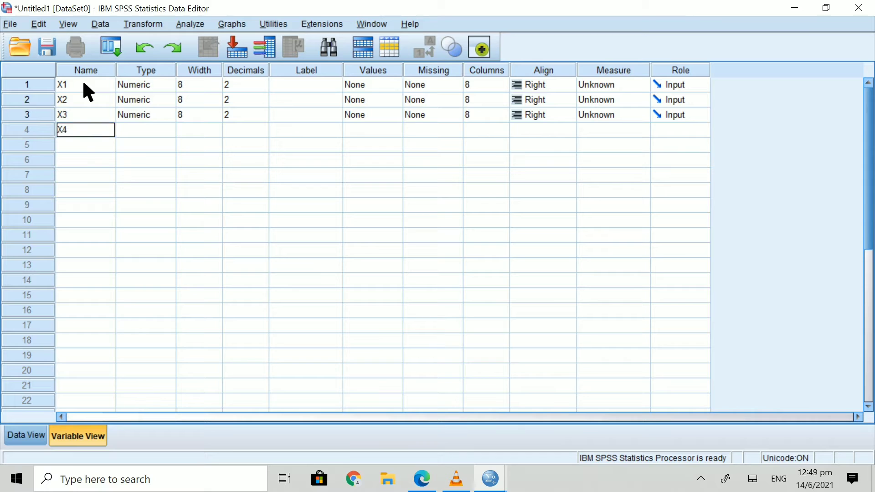
key("Return")
type("Y")
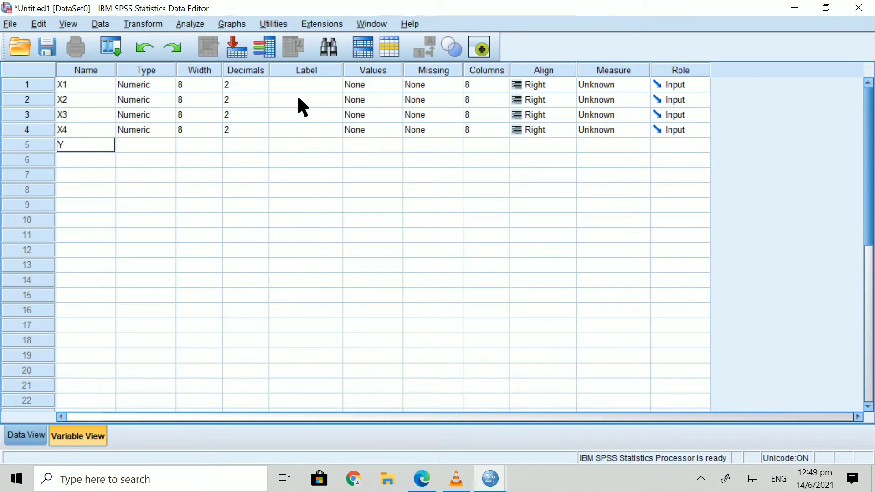
Label variable X1 as "Luas lahan (X1)" and variable X2 as "Tenaga Kerja (X2)"
left_click(305, 86)
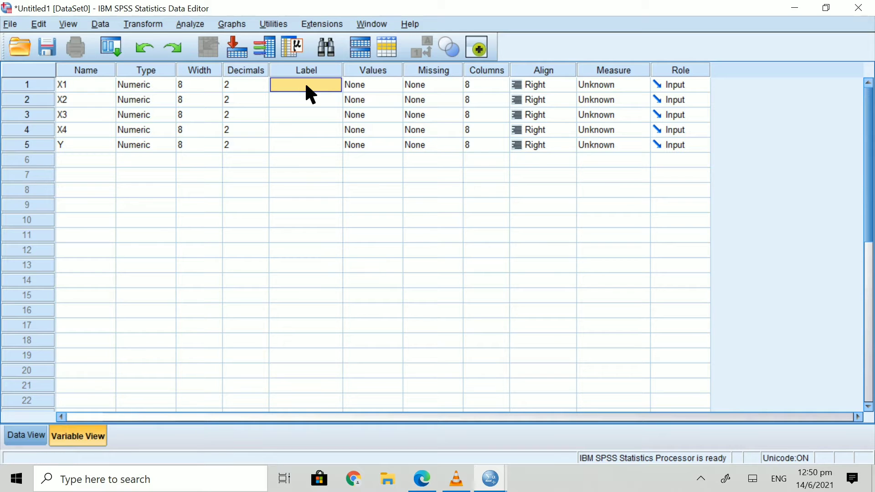
double_click(305, 87)
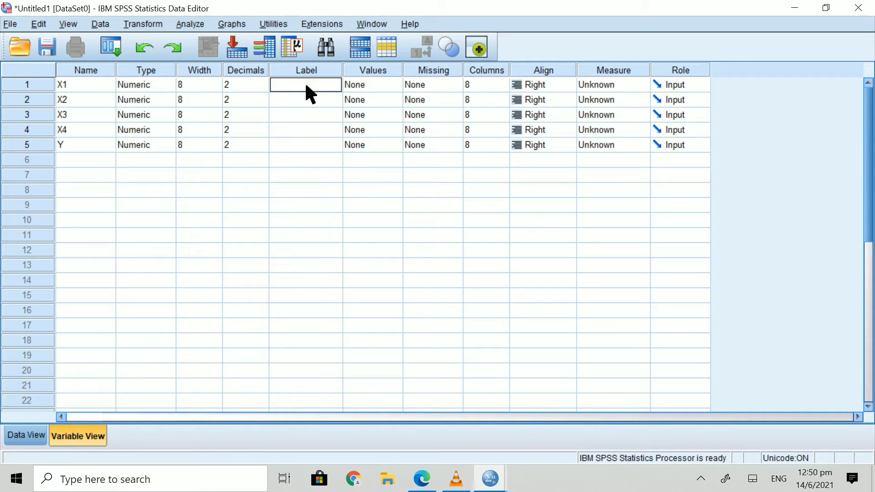
type("Luas lahan (X1")
key("Return")
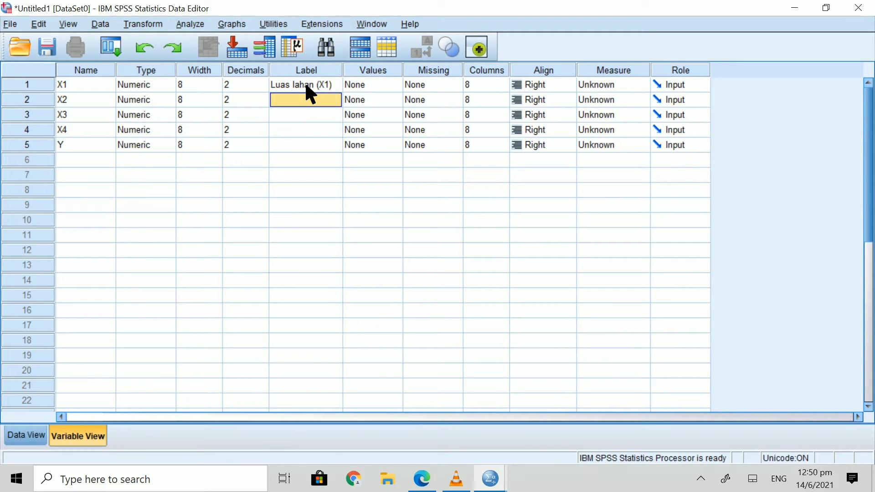
type("Tenaga Kerja")
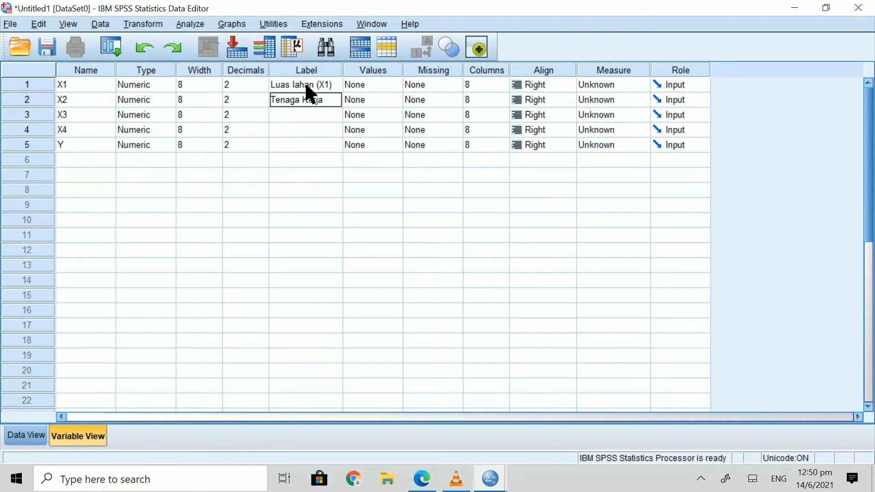
type("(X2)")
key("Return")
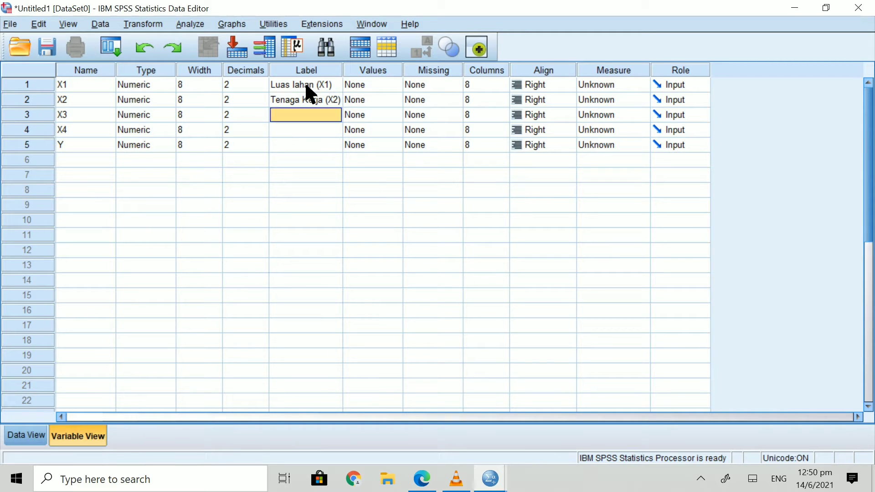
Label variable X3 as "Modal (X3)", X4 as "Pupuk (X4)" and Y as "Produksi Kopi (Y)"
type("M")
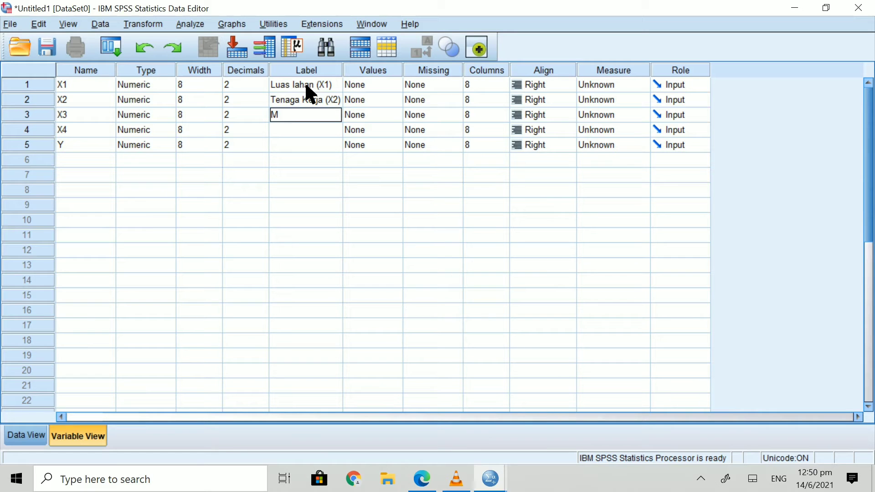
type("odal (X3)")
key("Return")
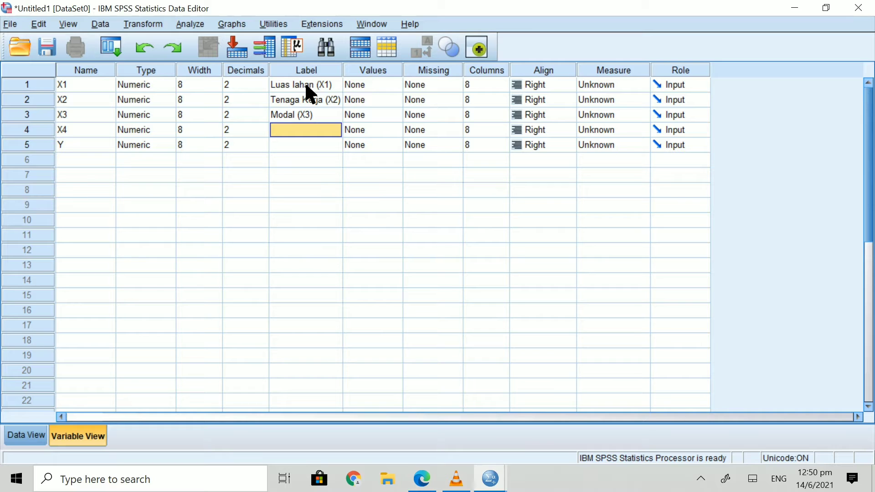
type("Pupuk")
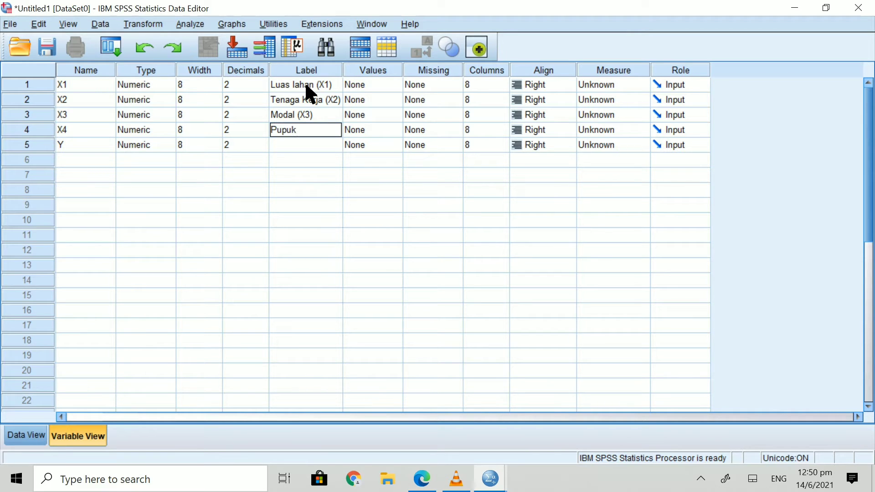
type(" (X4)")
key("Return")
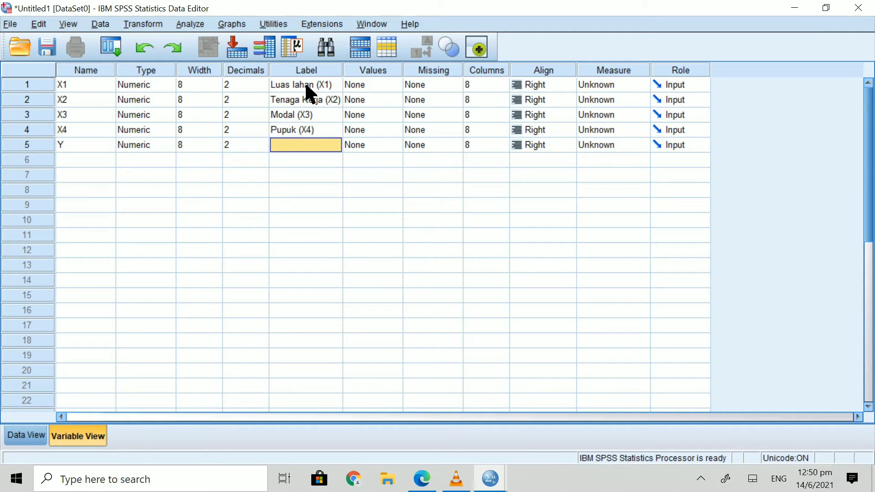
type("P")
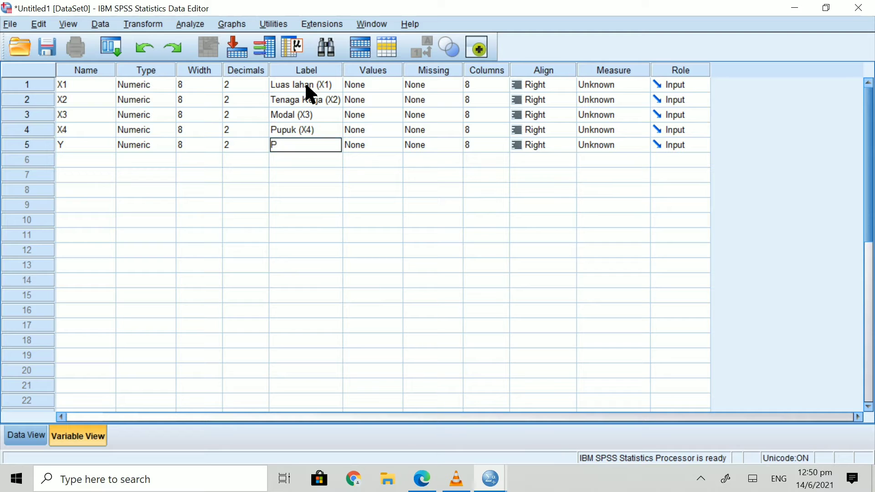
type("roduksi Kopi (Y)")
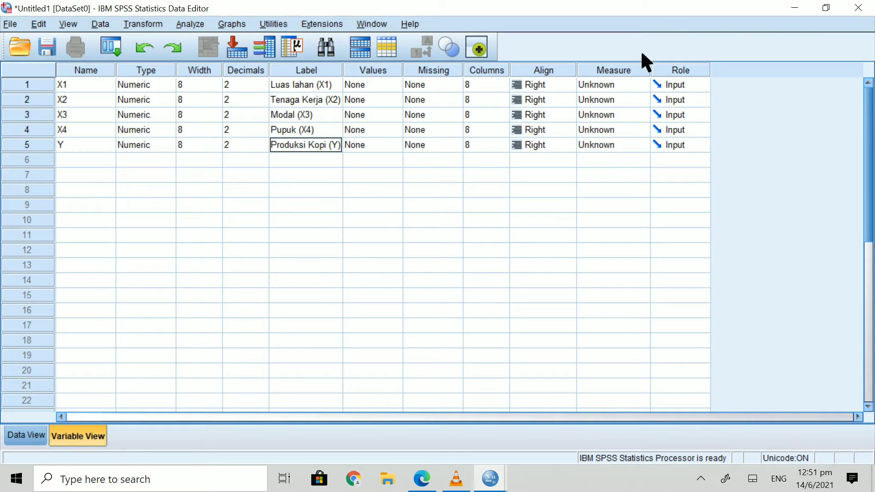
Set the measurement level of all five variables, X1 to X4 and Y, to Scale
left_click(629, 88)
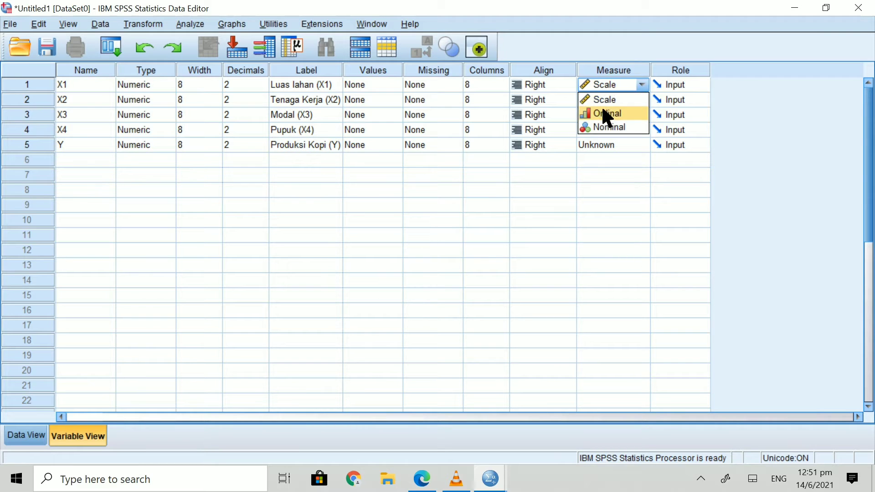
left_click(608, 100)
left_click(612, 97)
left_click(613, 101)
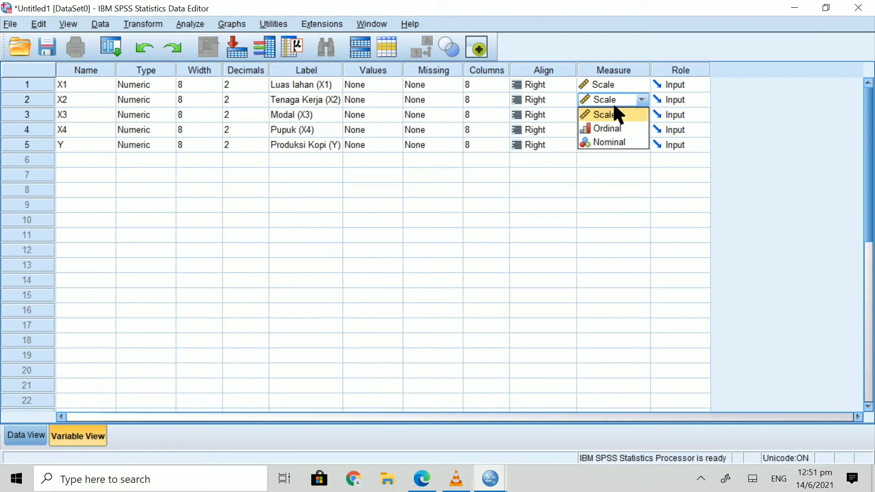
left_click(614, 112)
left_click(614, 114)
left_click(612, 129)
left_click(613, 130)
left_click(613, 130)
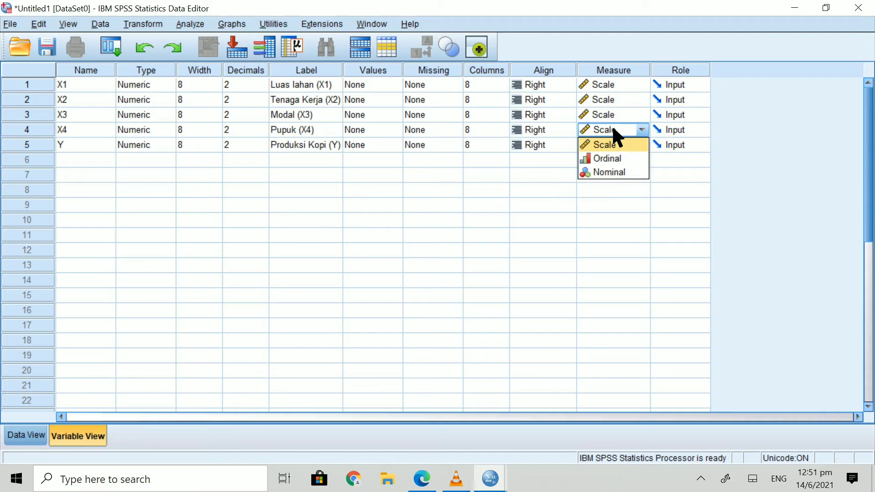
left_click(612, 145)
left_click(613, 144)
left_click(613, 144)
left_click(613, 143)
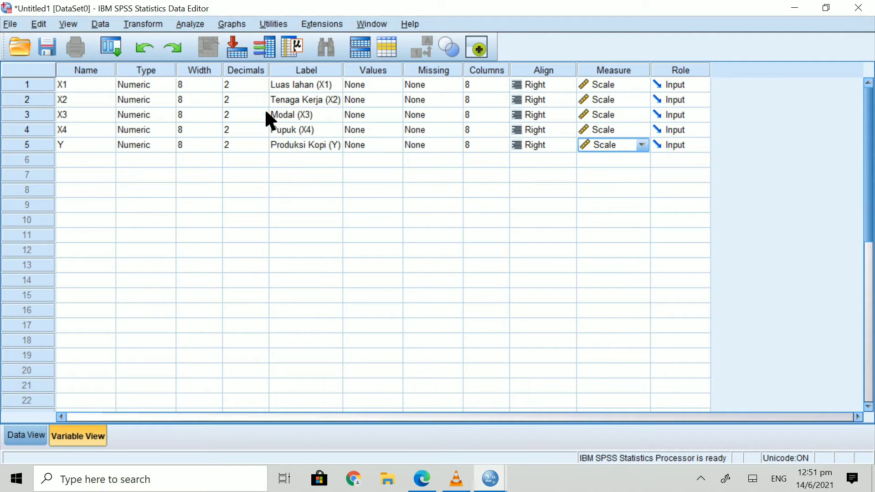
Set the decimals to 1 for X1 and Y, and to 0 for X2, X3 and X4
left_click(263, 86)
left_click(263, 87)
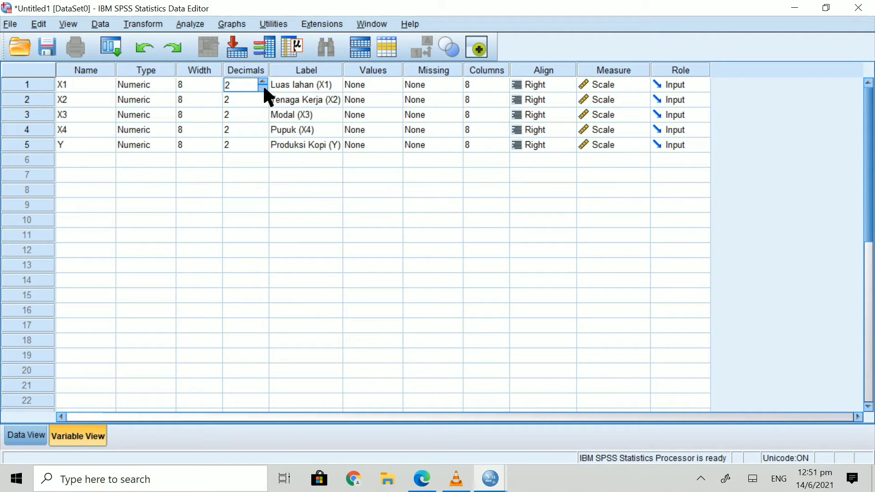
left_click(264, 101)
left_click(263, 103)
left_click(264, 103)
left_click(263, 116)
left_click(263, 117)
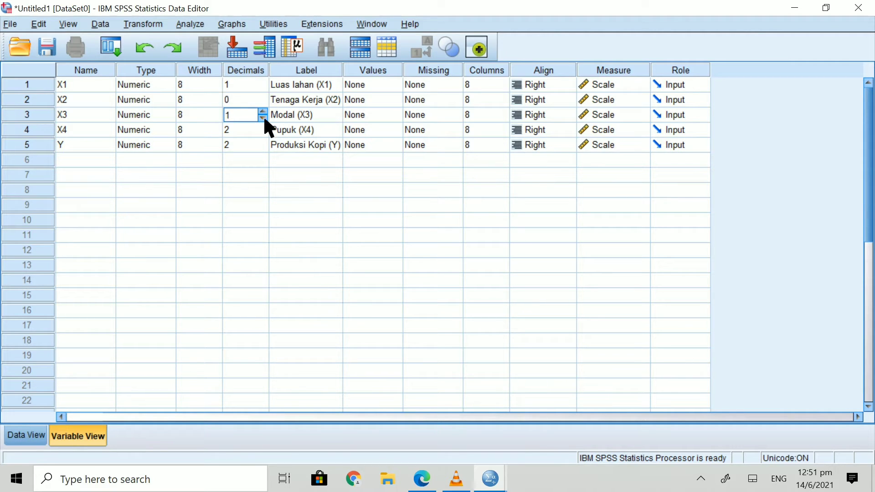
left_click(263, 118)
left_click(258, 129)
left_click(264, 132)
left_click(264, 133)
left_click(259, 144)
left_click(264, 149)
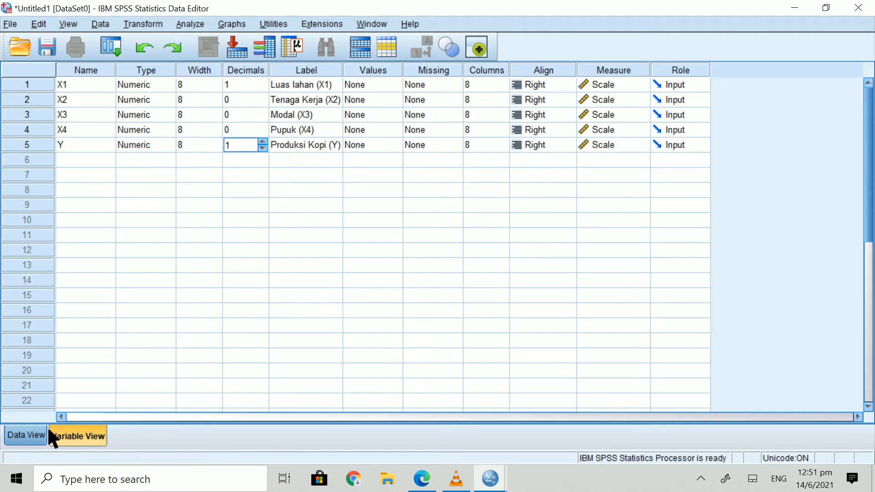
Show the empty data grid, switch to the Excel workbook Book (3) in the browser and copy the range A1:E35
left_click(27, 435)
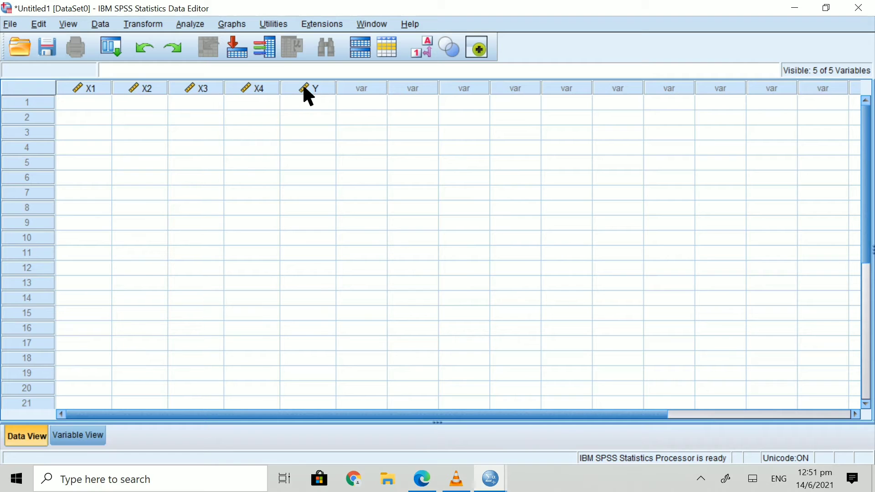
mouse_move(304, 90)
left_click(423, 479)
left_click(226, 13)
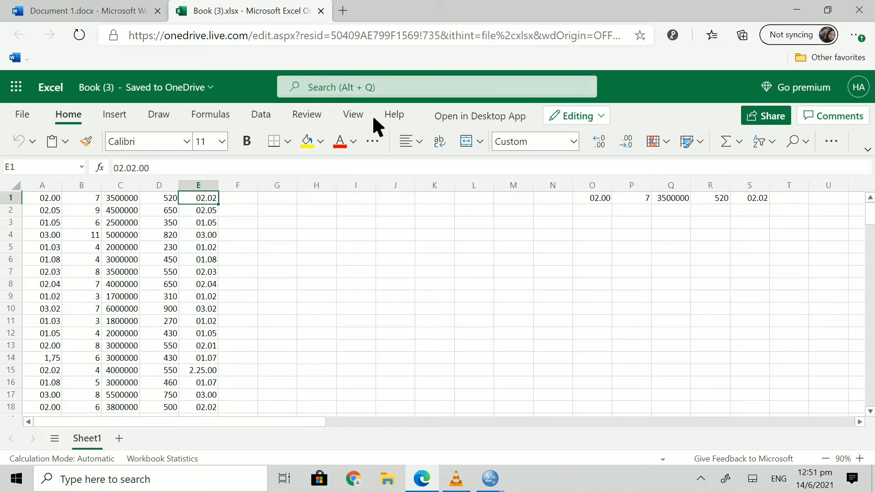
left_click_drag(46, 198, 216, 286)
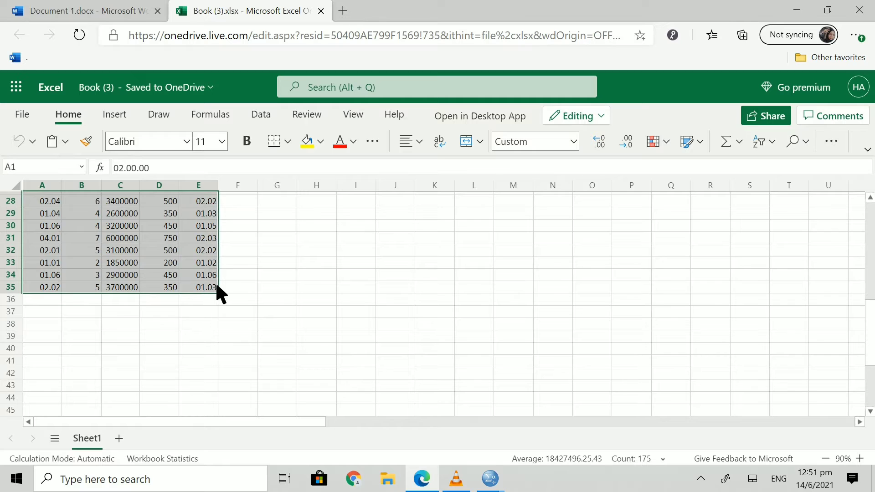
key("ctrl+c")
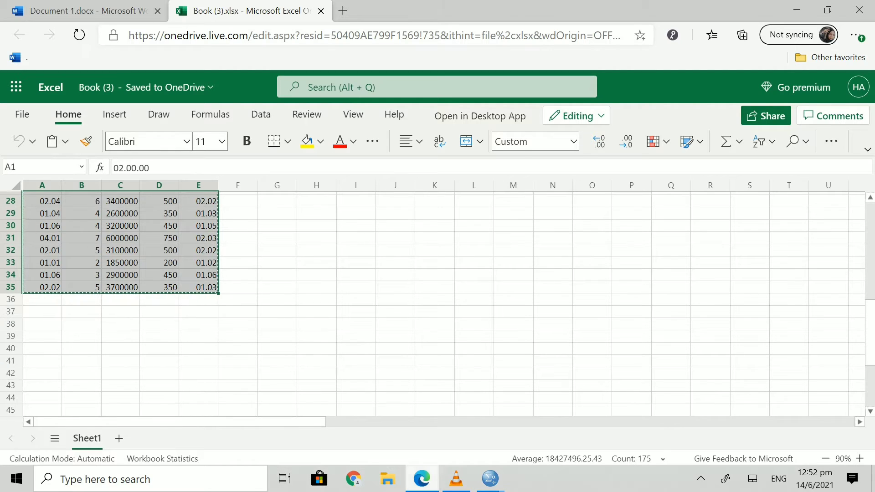
Switch back to the SPSS Data Editor and paste the copied data starting at row 1 of X1
left_click(501, 481)
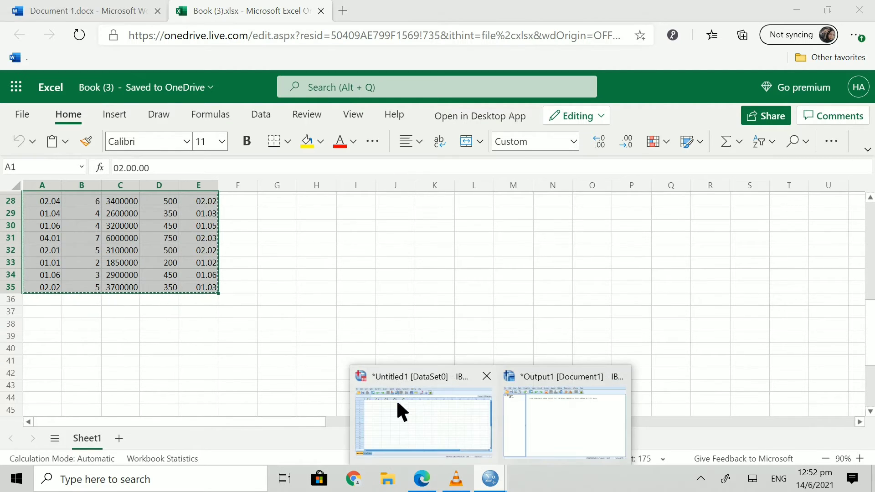
left_click(396, 398)
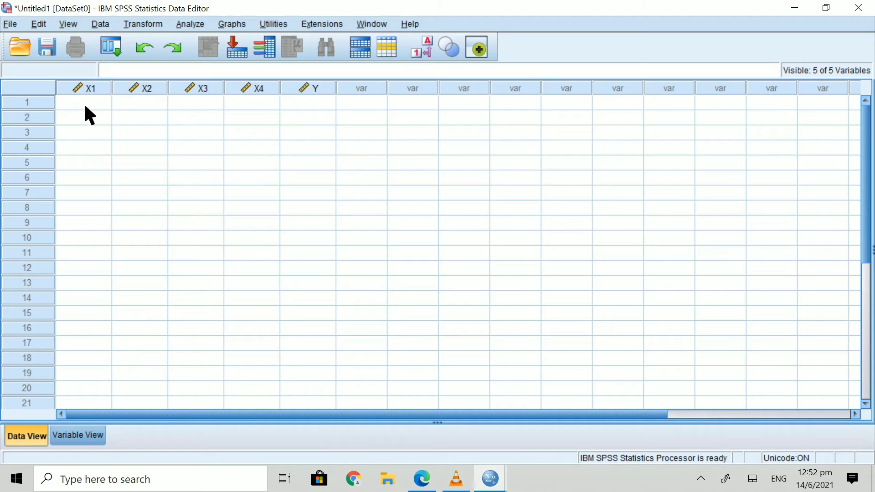
left_click(85, 107)
right_click(83, 102)
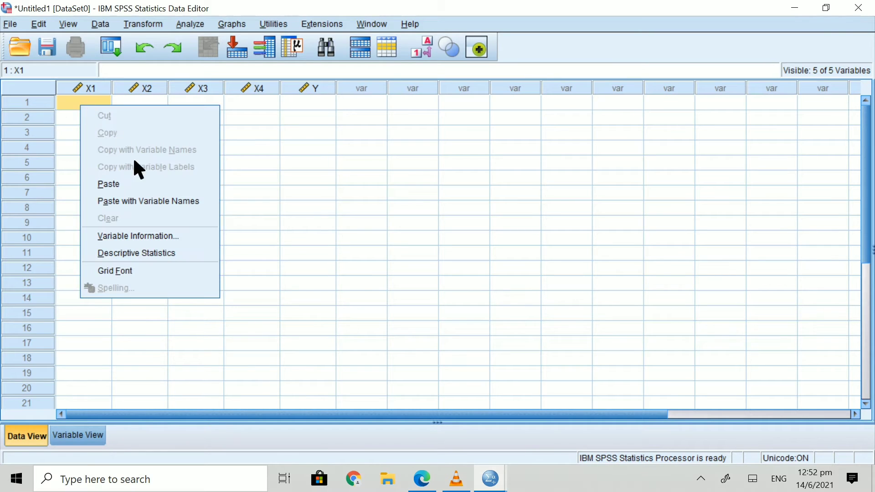
left_click(136, 184)
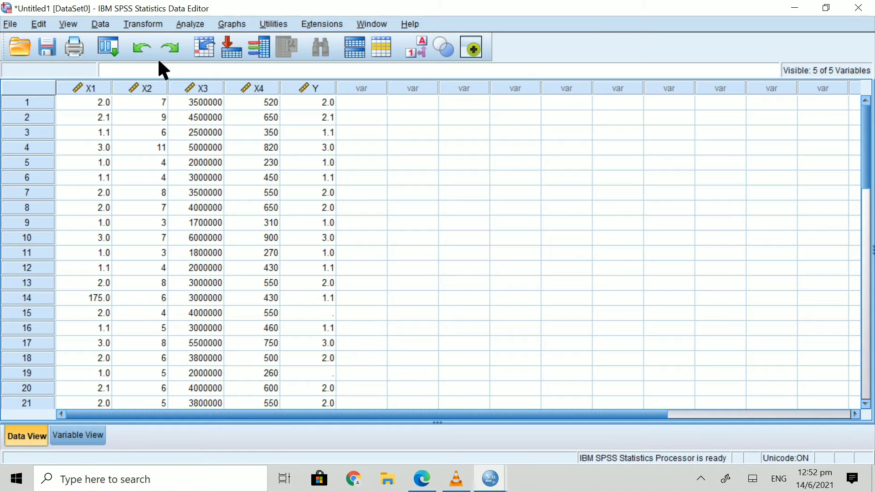
Start a Linear Regression with Produksi Kopi (Y) as the dependent variable and X1, X2, X3 and X4 as independents
left_click(185, 25)
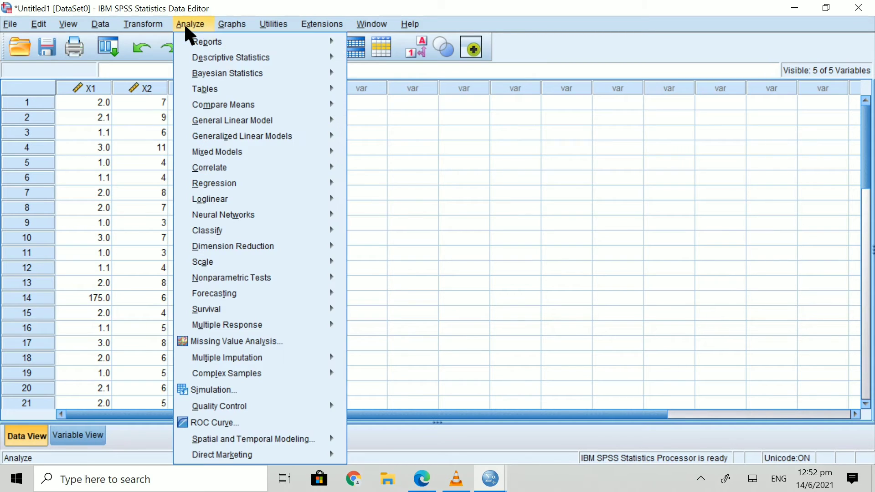
mouse_move(233, 183)
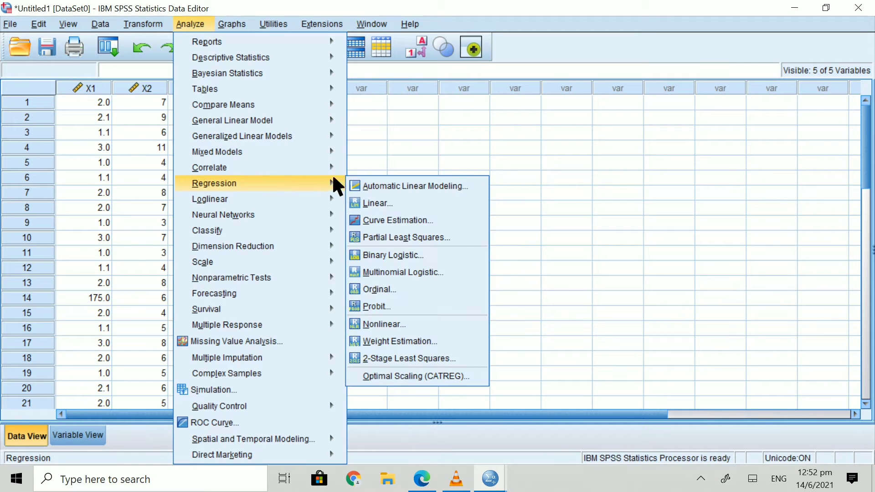
left_click(379, 210)
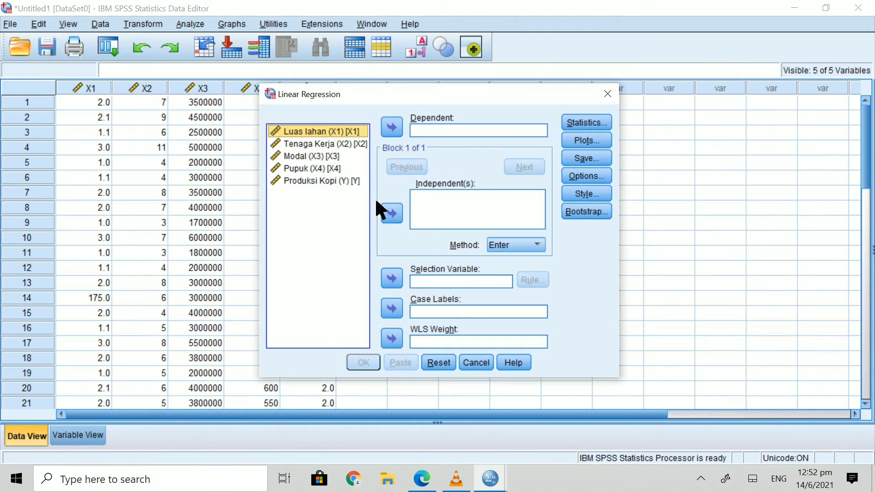
left_click(324, 181)
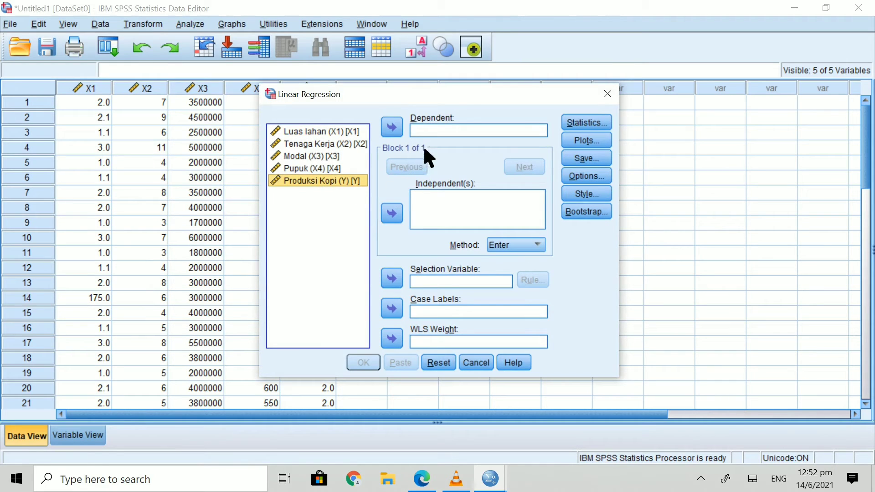
left_click(401, 130)
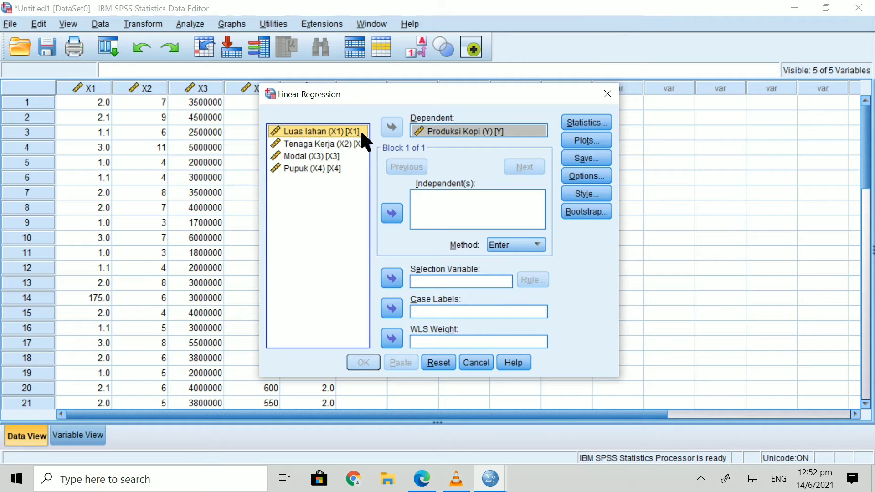
key("shift+End")
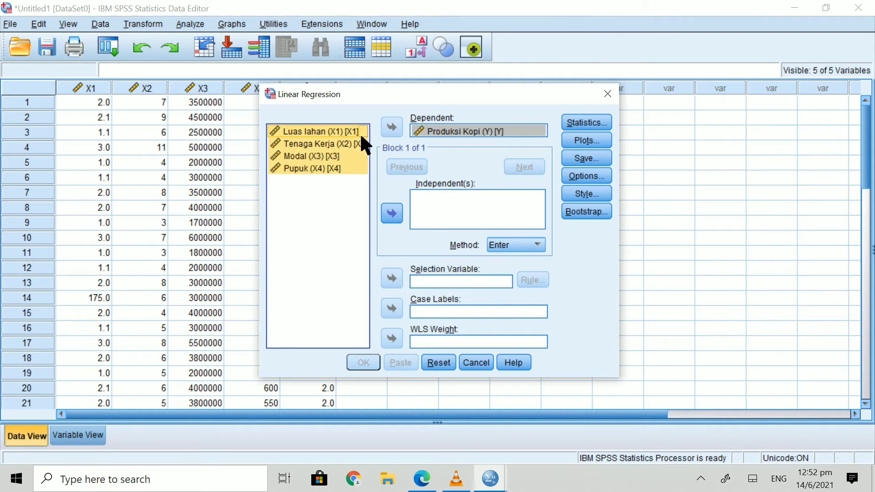
left_click(392, 214)
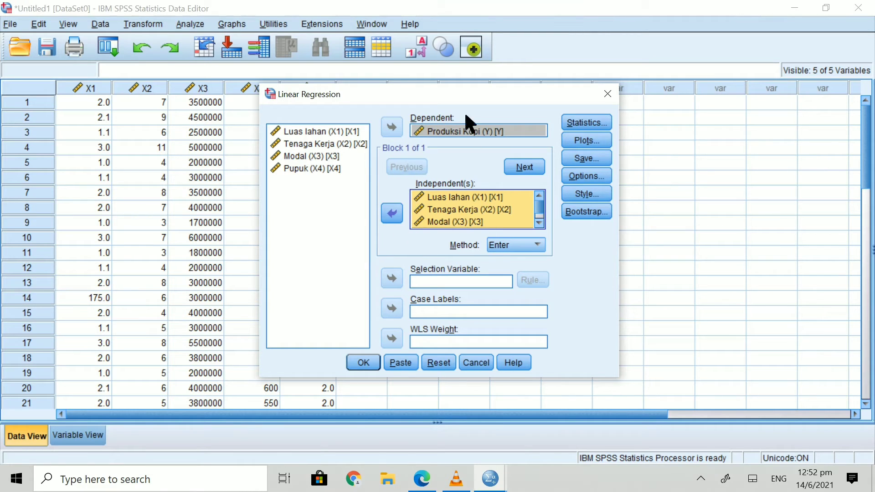
Add Descriptives, Collinearity diagnostics and Durbin-Watson to the regression statistics
left_click(590, 124)
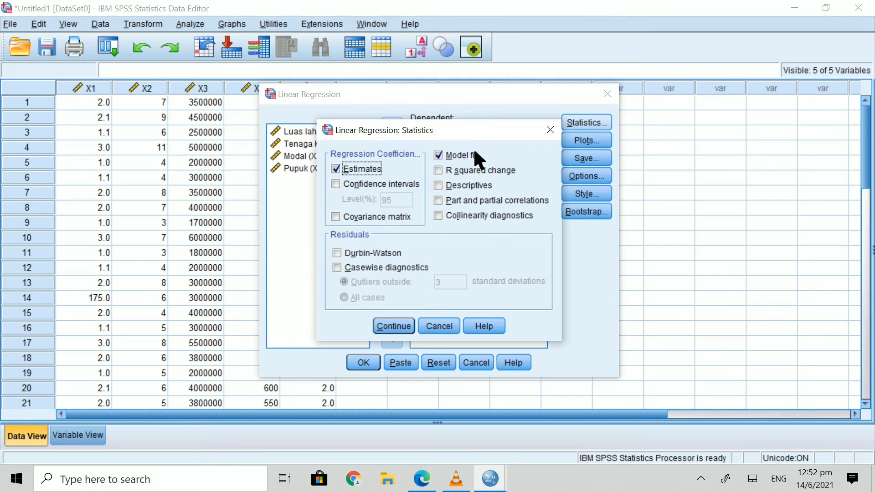
left_click(444, 188)
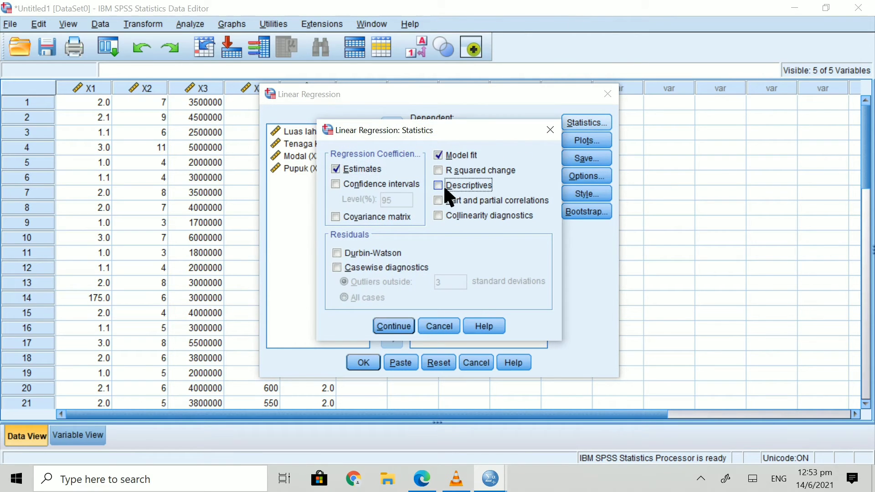
left_click(445, 215)
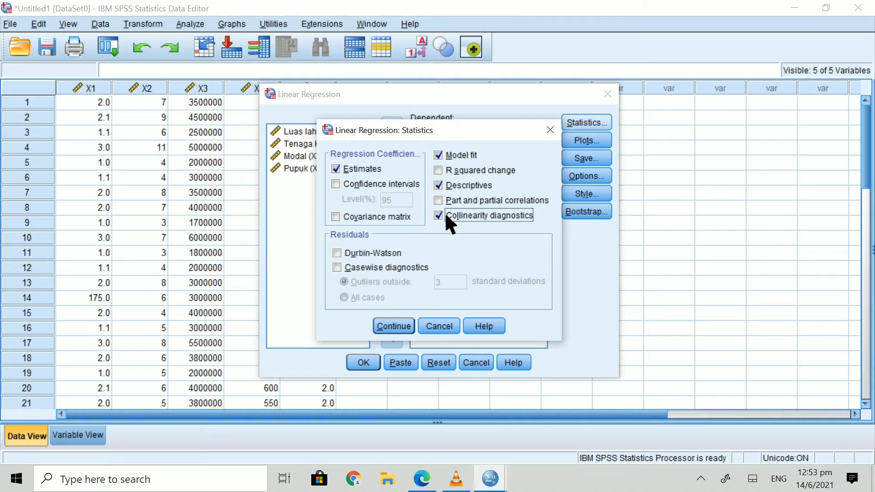
left_click(341, 252)
left_click(413, 320)
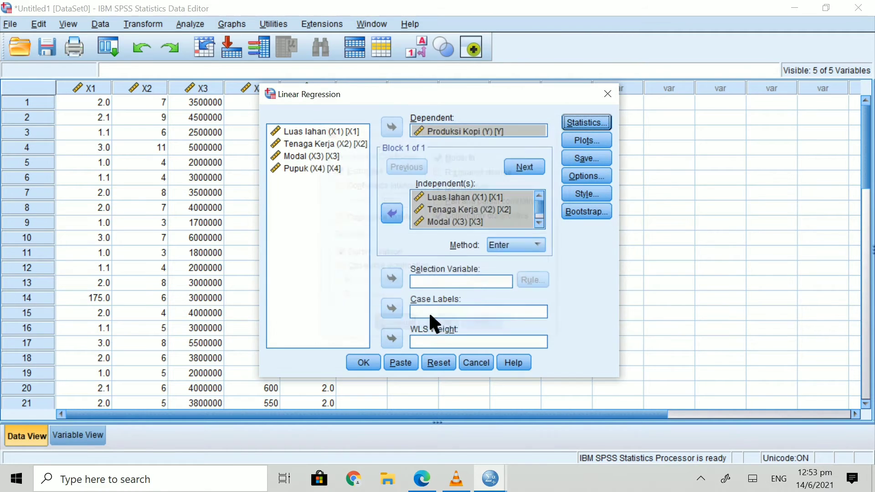
Request a residual scatterplot with *SRESID on Y and *ZPRED on X, plus a histogram and normal probability plot
left_click(590, 140)
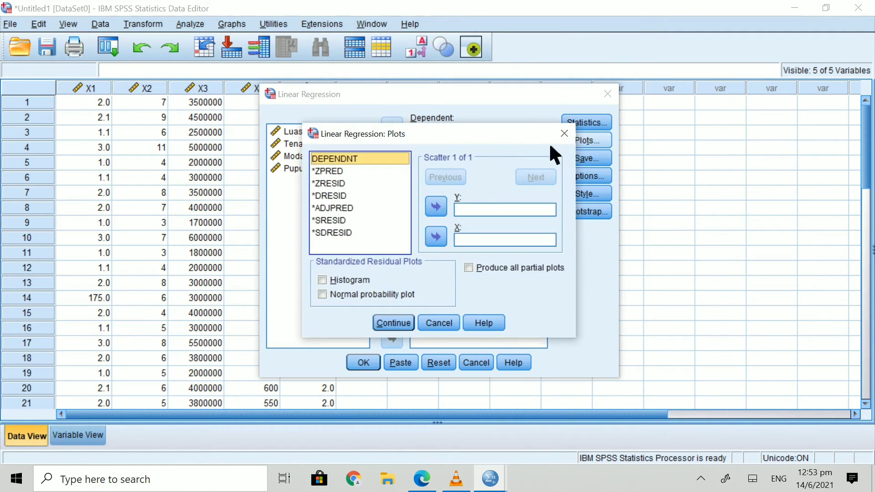
left_click(346, 221)
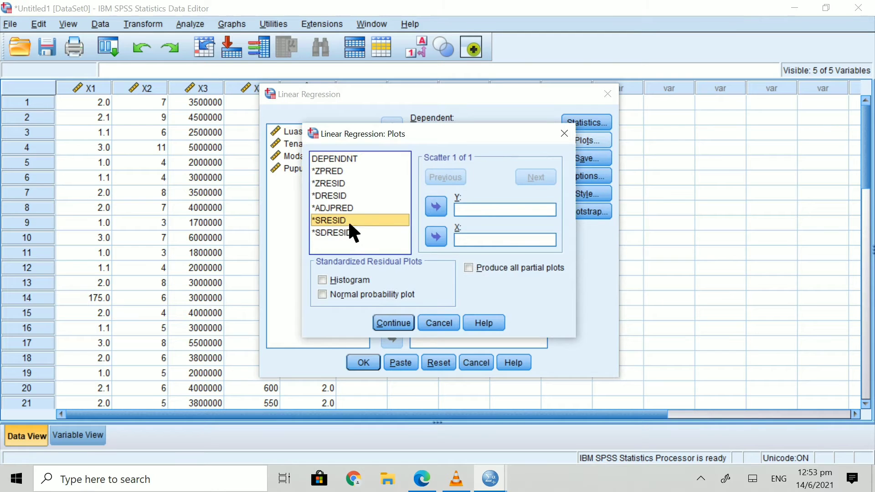
left_click(442, 203)
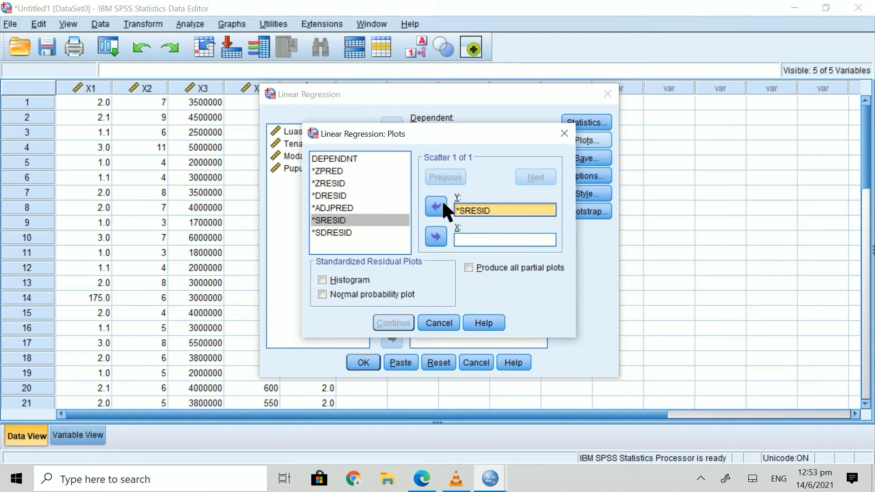
left_click(358, 171)
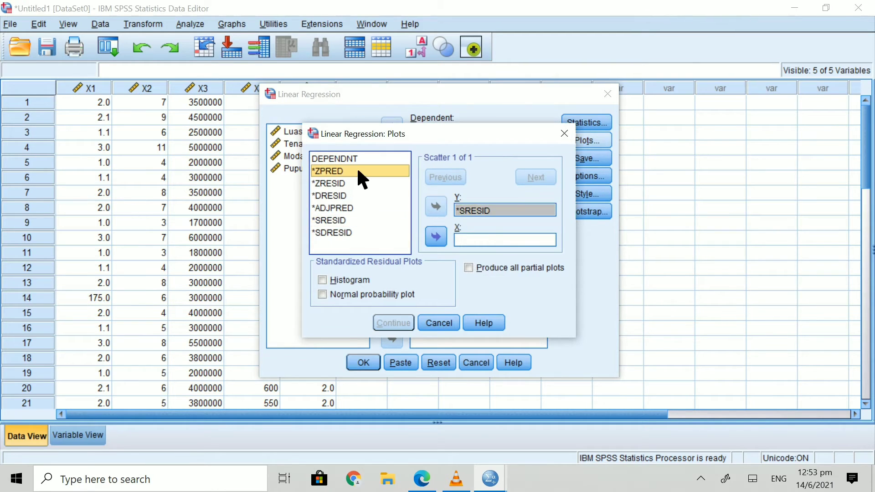
left_click(435, 235)
left_click(329, 278)
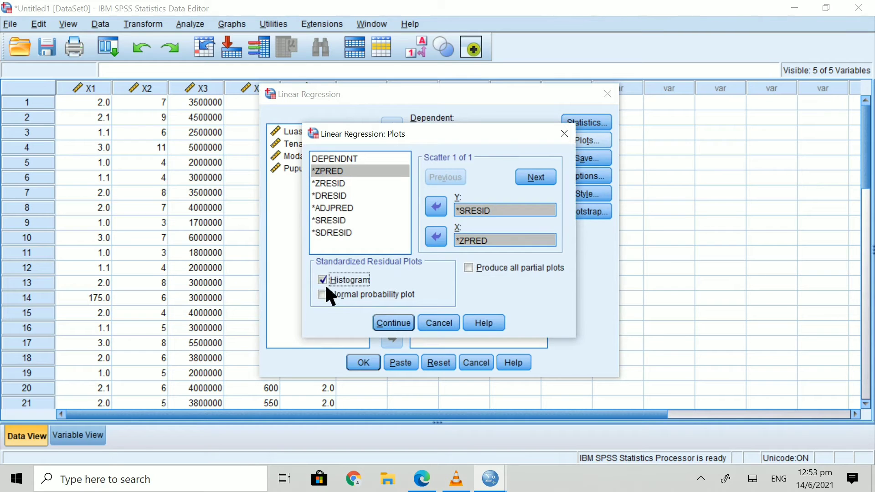
left_click(324, 300)
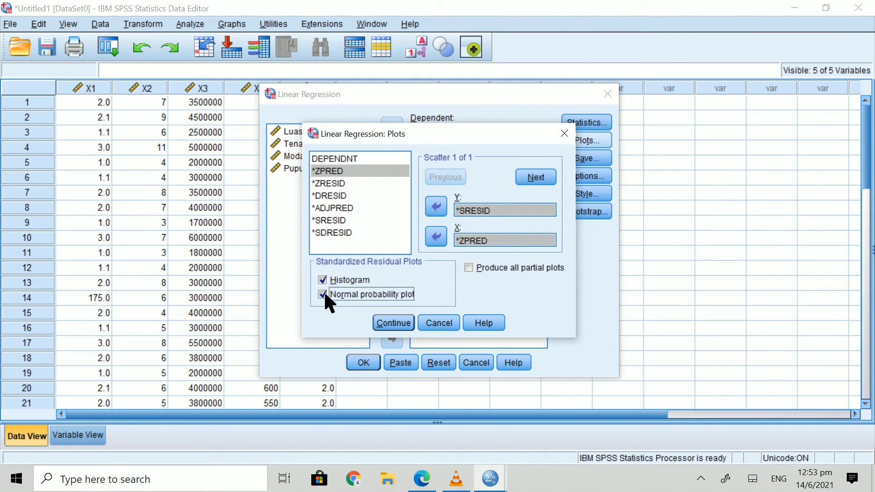
left_click(401, 322)
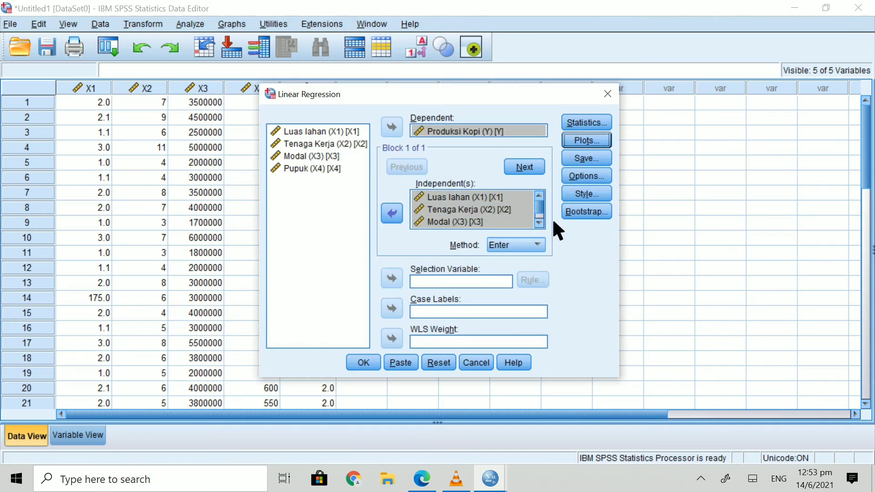
Set the regression to save the unstandardized residuals
left_click(597, 159)
left_click(468, 75)
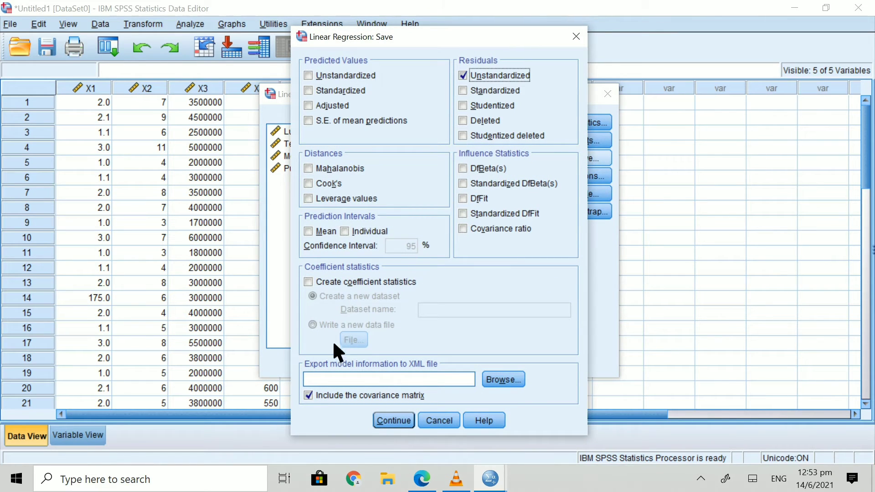
left_click(396, 419)
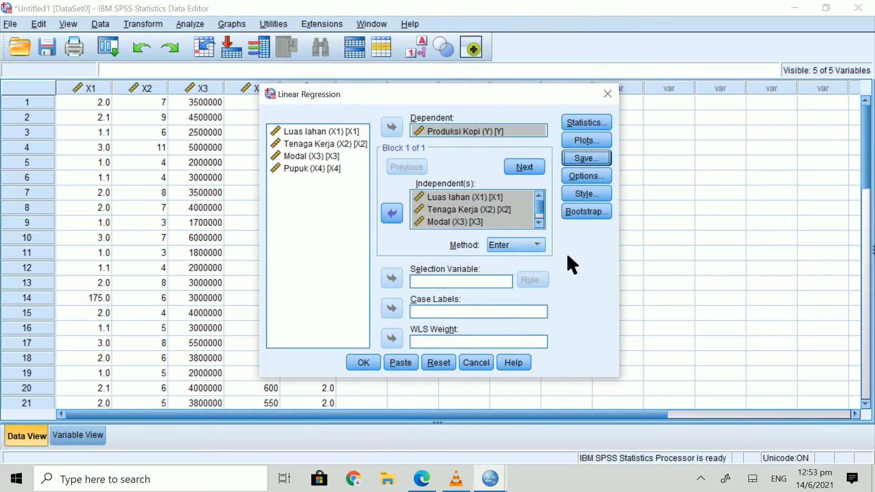
Keep the default stepping criteria and listwise exclusion in the regression options, and run the linear regression
left_click(596, 175)
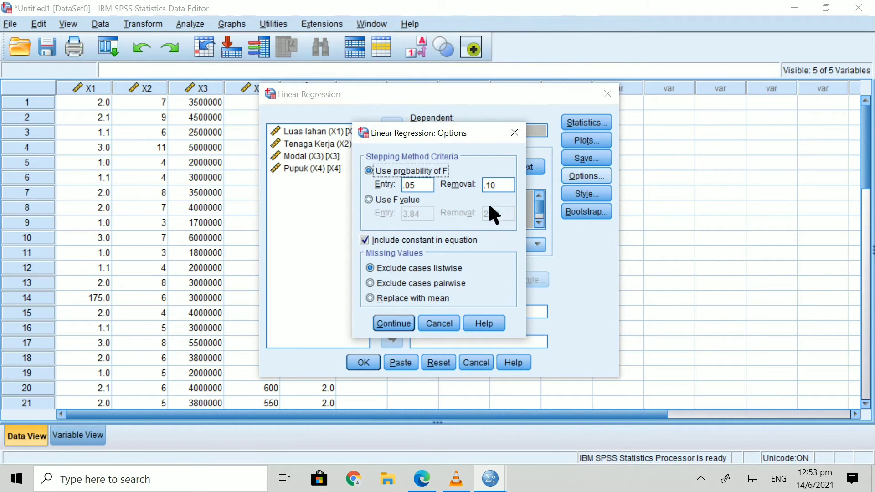
left_click(394, 323)
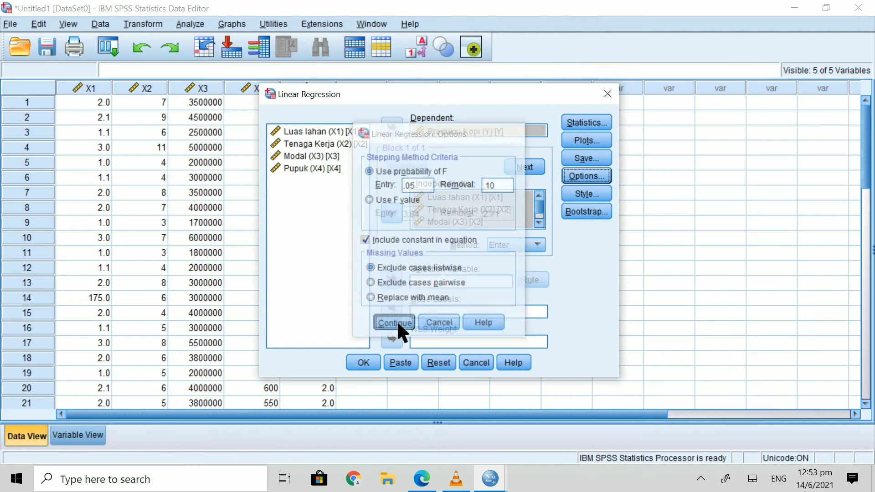
left_click(369, 362)
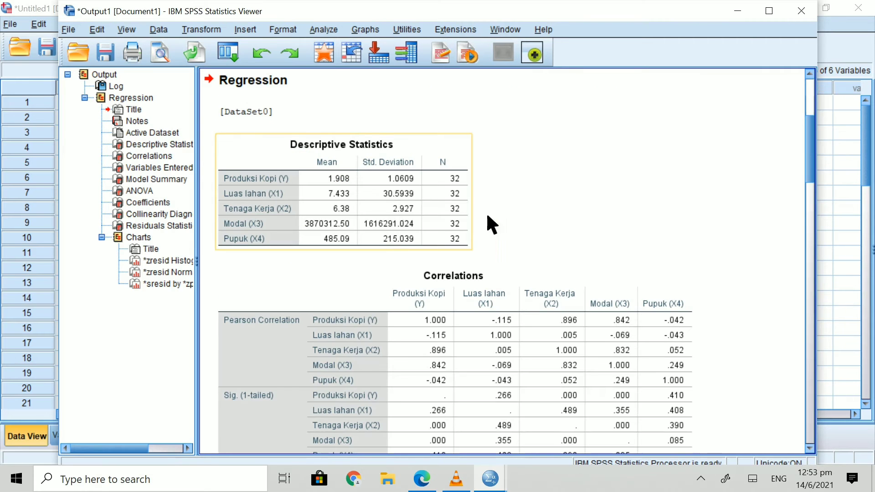
left_click(469, 362)
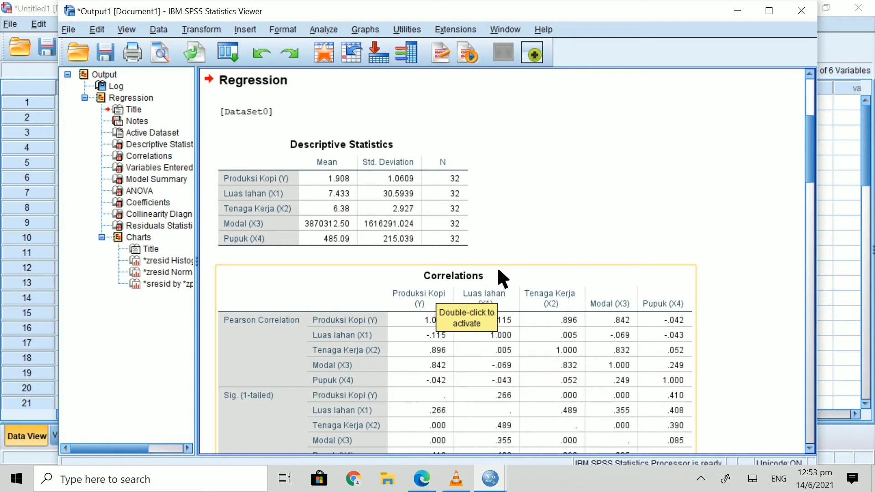
Switch to the Word document in Edge and read the decision criteria for the probability plot normality test
left_click(422, 478)
left_click(110, 12)
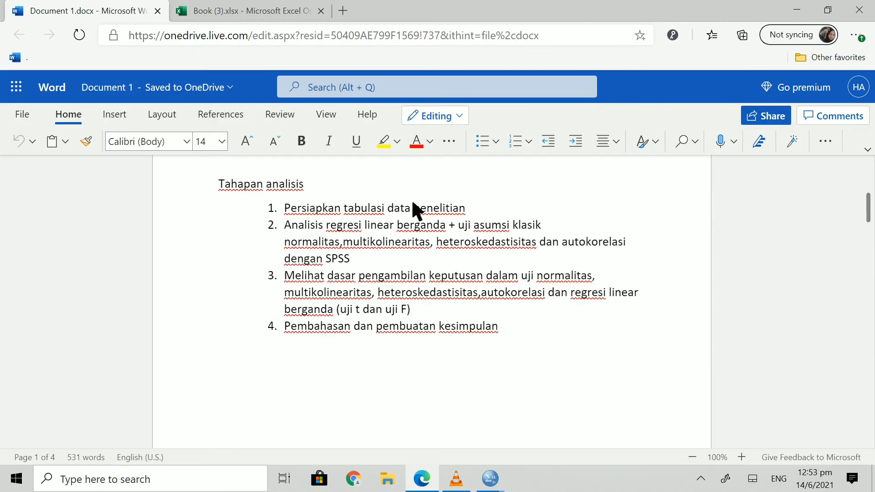
scroll(548, 302, "down", 8)
scroll(548, 296, "down", 8)
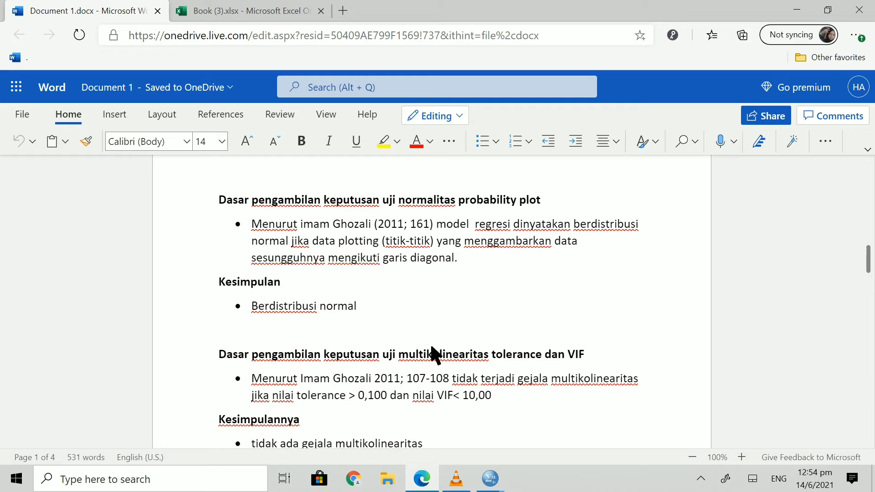
Switch to the SPSS output and examine whether the points on the Normal P-P Plot follow the diagonal line
mouse_move(500, 486)
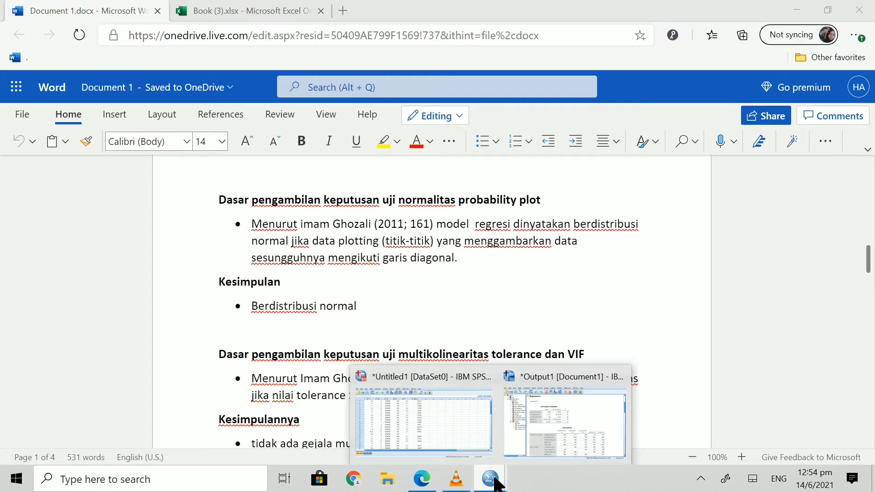
left_click(543, 407)
scroll(392, 318, "down", 5)
scroll(363, 272, "down", 15)
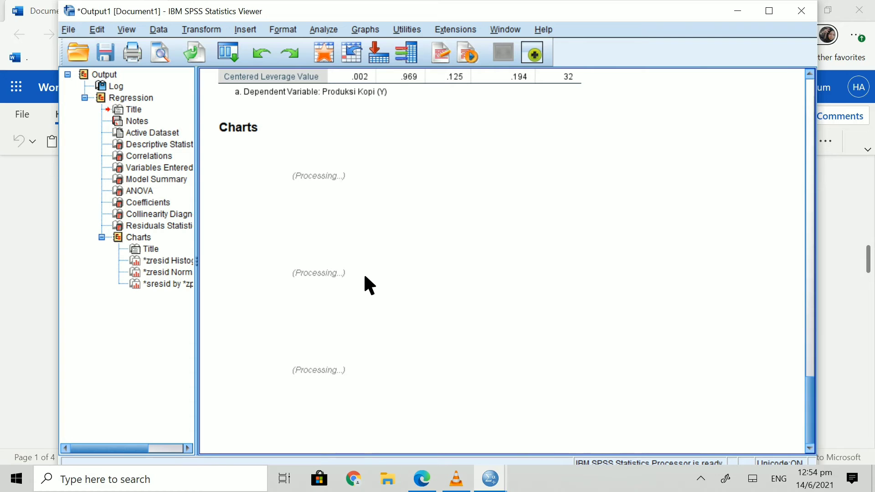
scroll(364, 272, "down", 10)
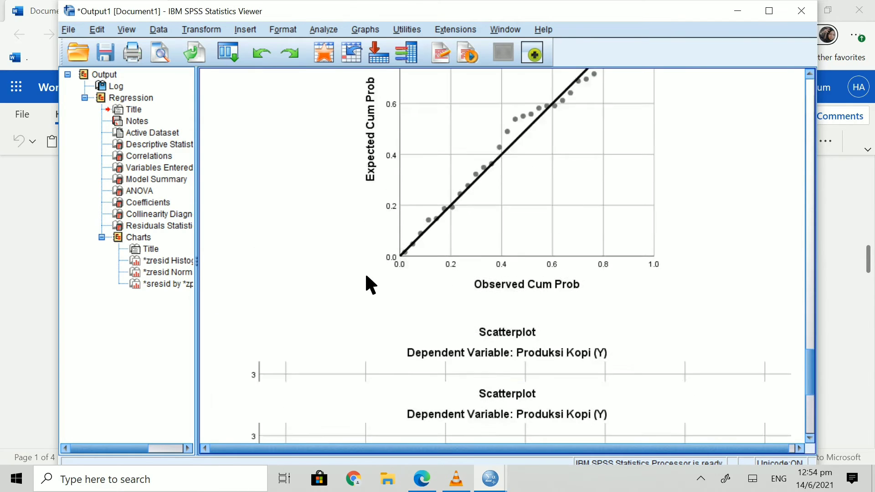
scroll(366, 277, "down", 8)
scroll(366, 276, "up", 8)
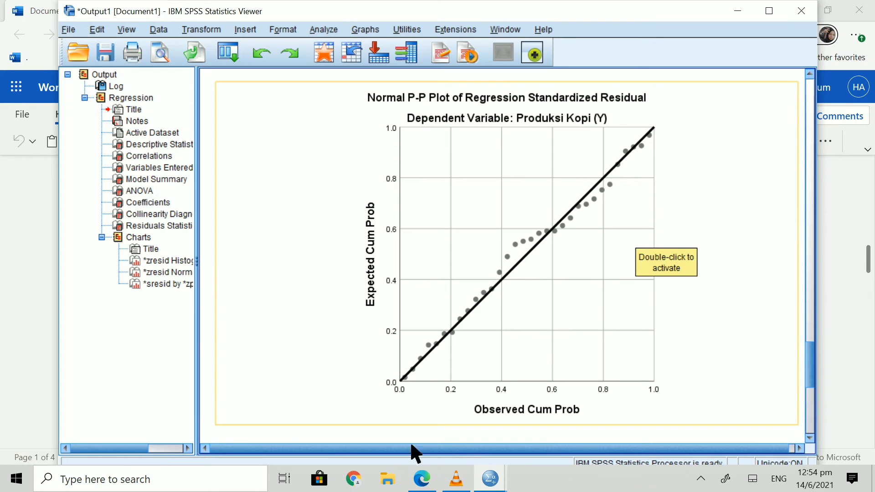
Return to the Word document and read the tolerance and VIF decision criteria for the multicollinearity test
left_click(421, 478)
scroll(417, 399, "down", 1)
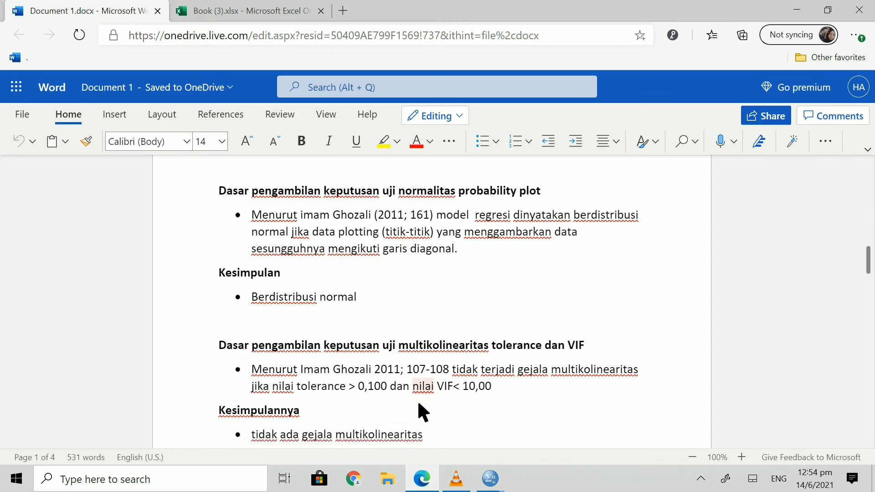
scroll(417, 399, "down", 2)
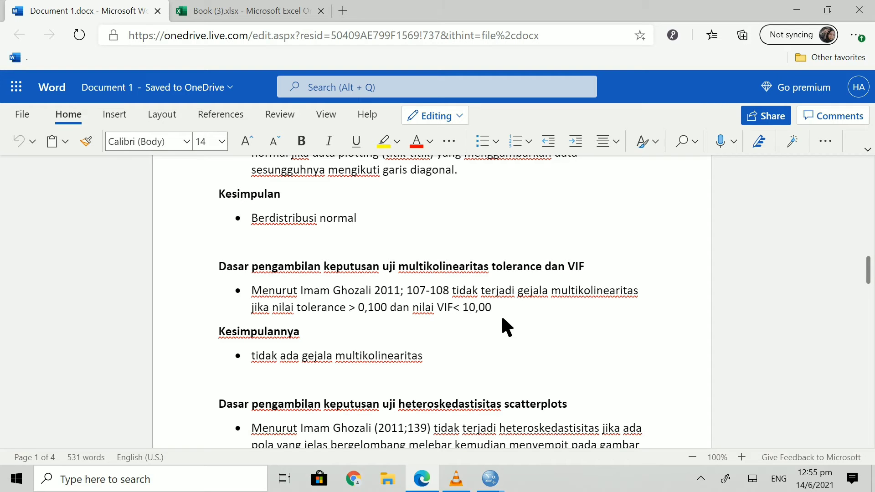
Switch to the SPSS output and examine the Tolerance and VIF values of X1 to X4 in the Coefficients table
mouse_move(489, 482)
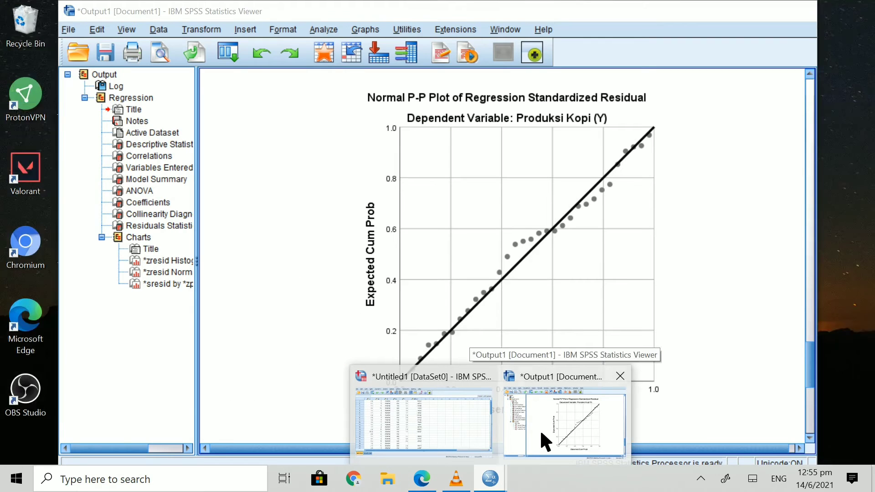
left_click(541, 431)
left_click(368, 366)
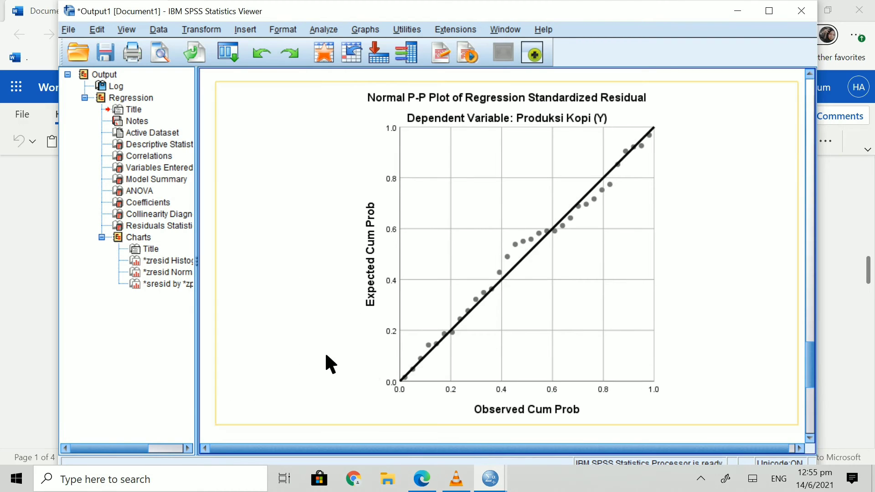
scroll(541, 260, "up", 10)
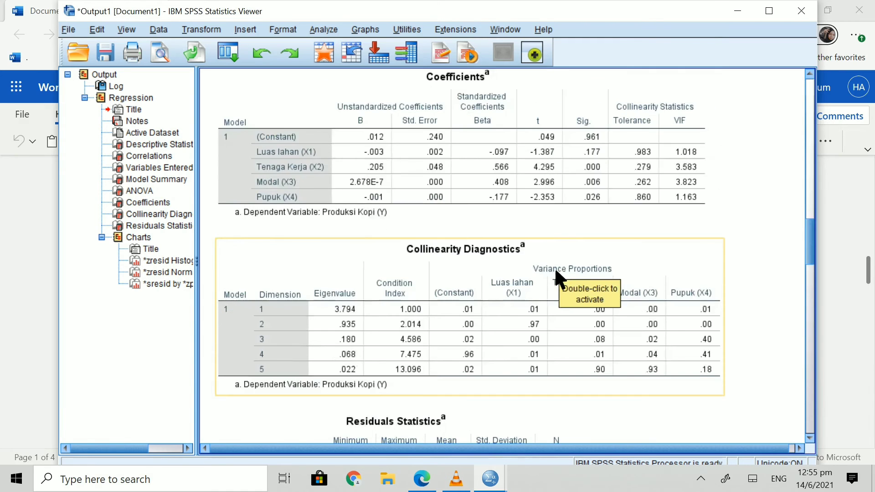
scroll(541, 281, "up", 4)
scroll(531, 289, "up", 10)
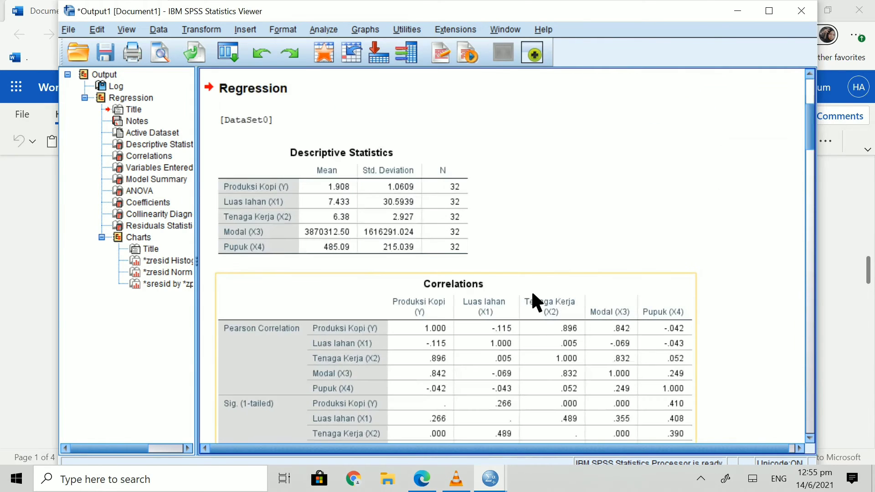
scroll(531, 288, "up", 5)
scroll(531, 289, "down", 14)
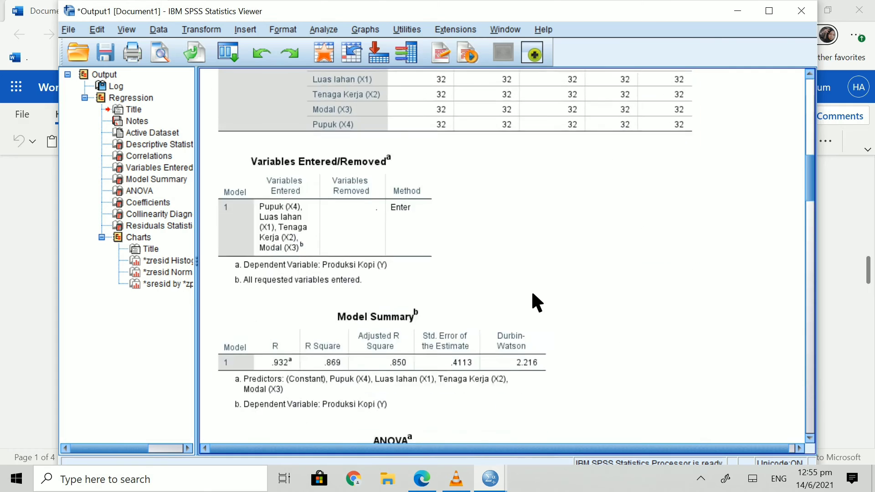
scroll(532, 293, "up", 5)
scroll(533, 293, "down", 5)
scroll(532, 294, "down", 8)
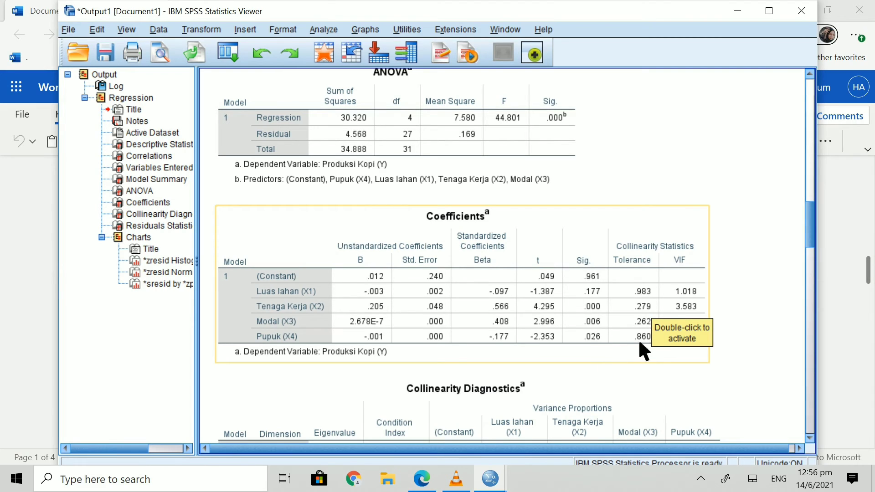
left_click(699, 292)
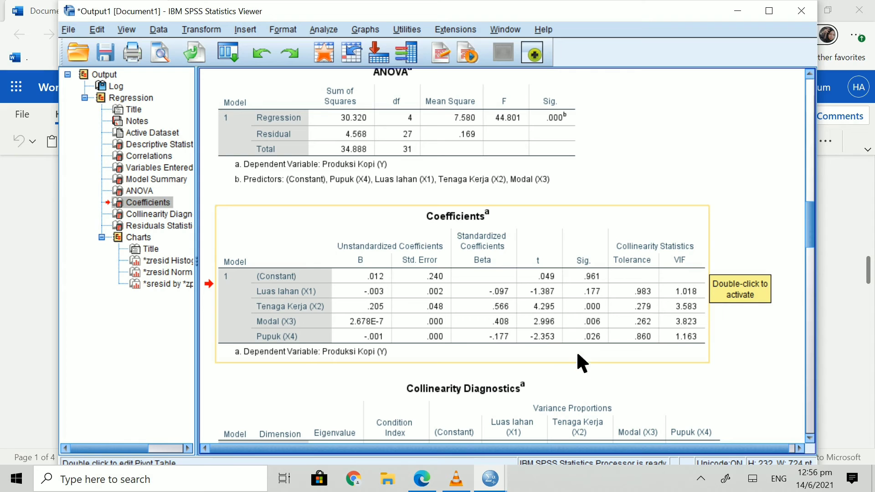
Return to the Word document and read the multicollinearity conclusion and the scatterplot criteria for the heteroscedasticity test
left_click(431, 478)
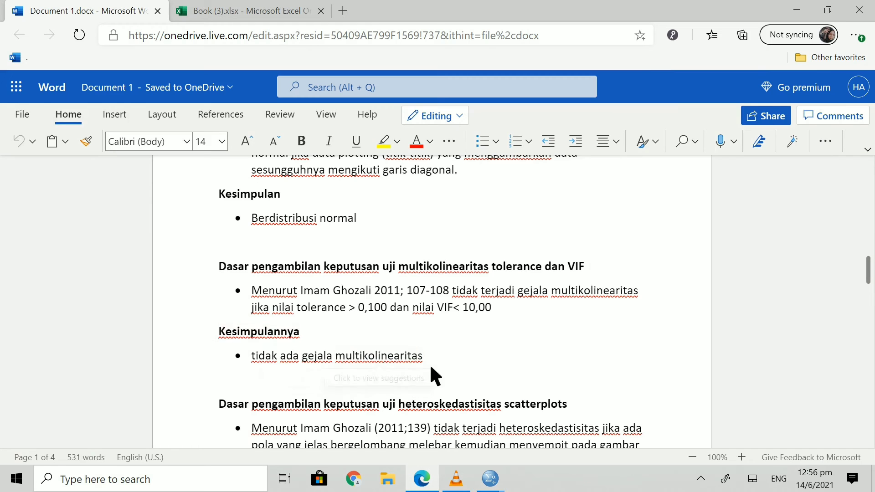
scroll(541, 363, "down", 1)
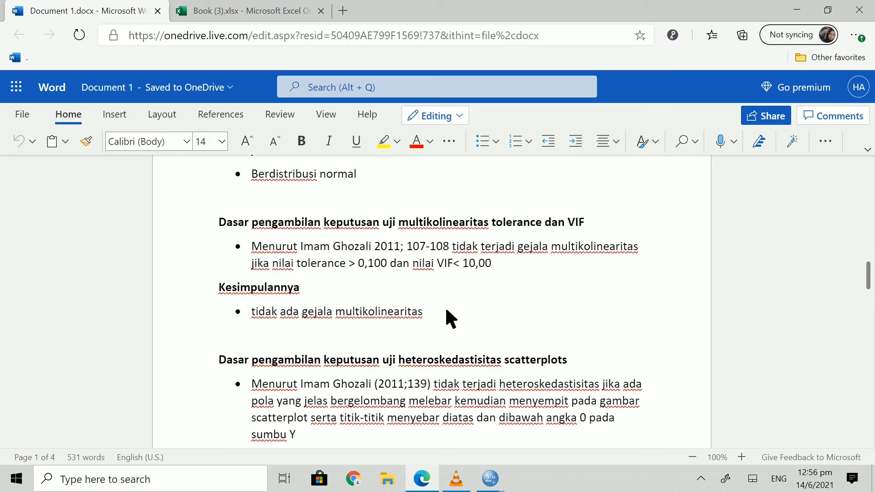
scroll(446, 311, "down", 2)
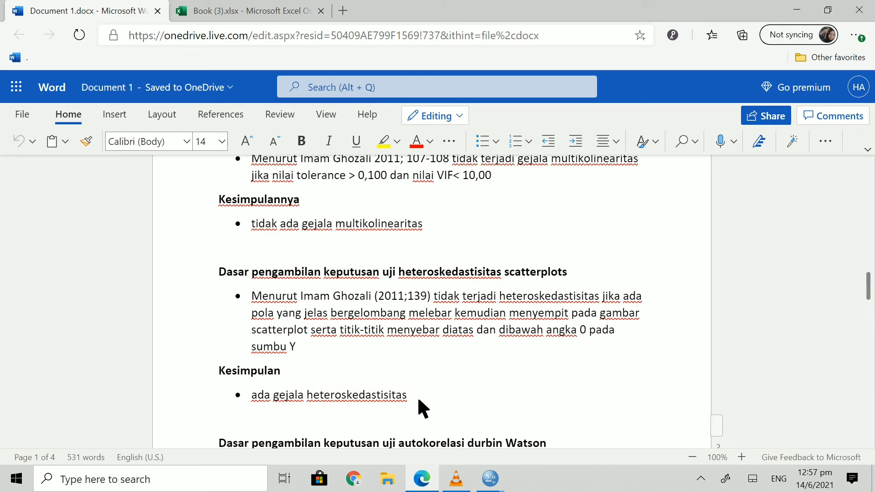
Switch to the SPSS output and examine how the points spread around zero on the residual scatterplot
left_click(501, 482)
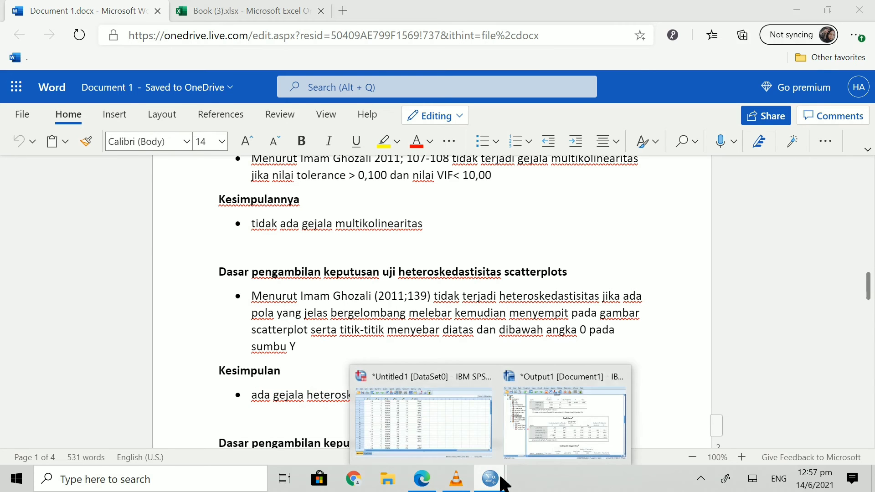
left_click(532, 449)
scroll(539, 378, "down", 10)
scroll(538, 373, "down", 15)
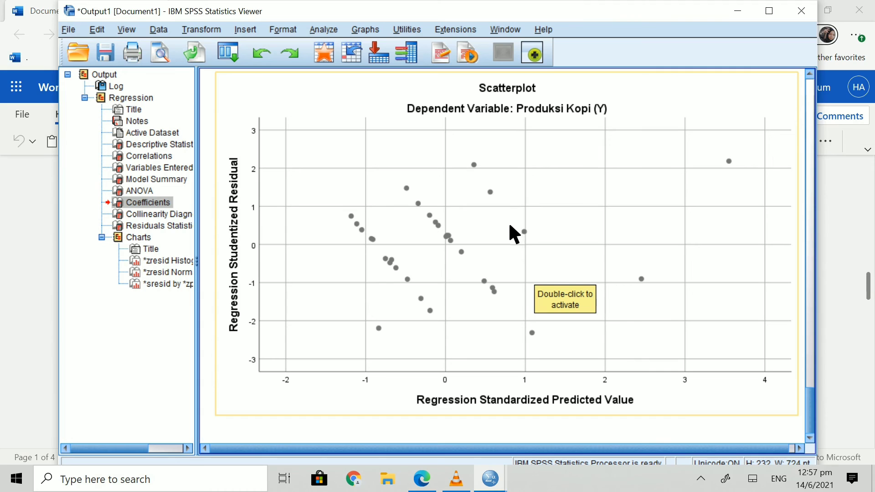
Return to the Word document and read the heteroscedasticity conclusion and the Durbin-Watson criteria for the autocorrelation test
left_click(440, 482)
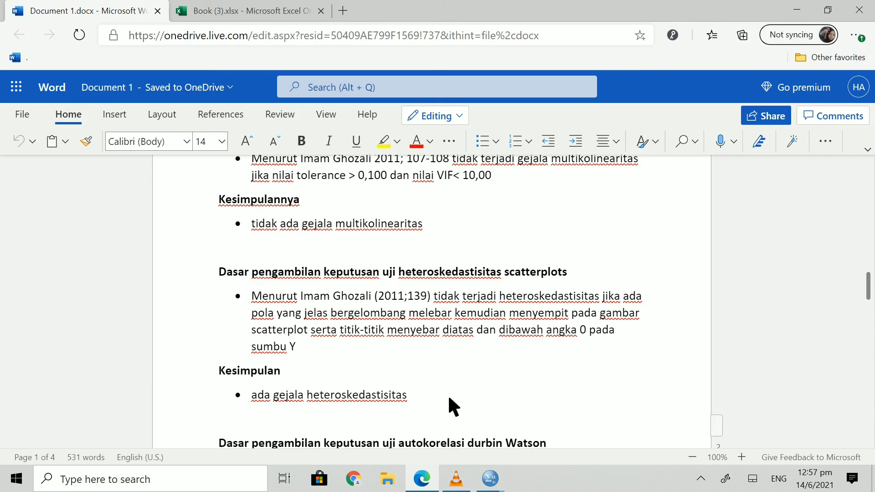
scroll(447, 393, "down", 5)
scroll(449, 397, "down", 1)
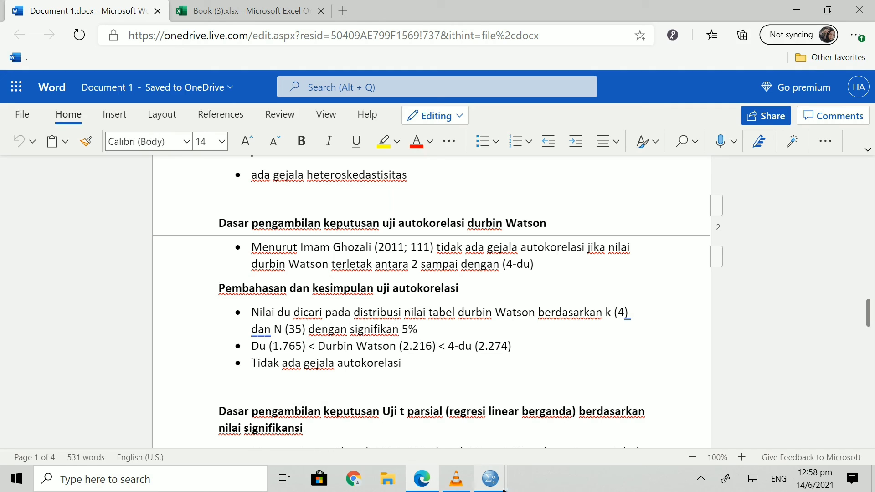
Switch from the Word document back to SPSS
left_click(503, 491)
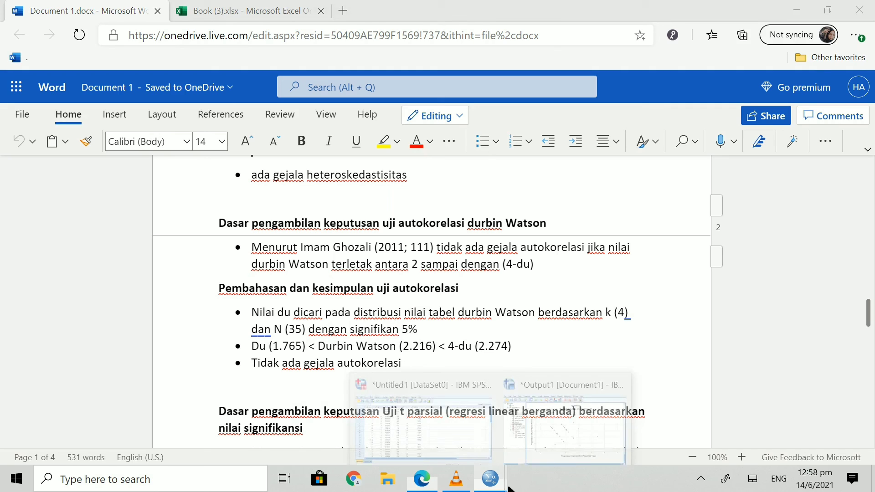